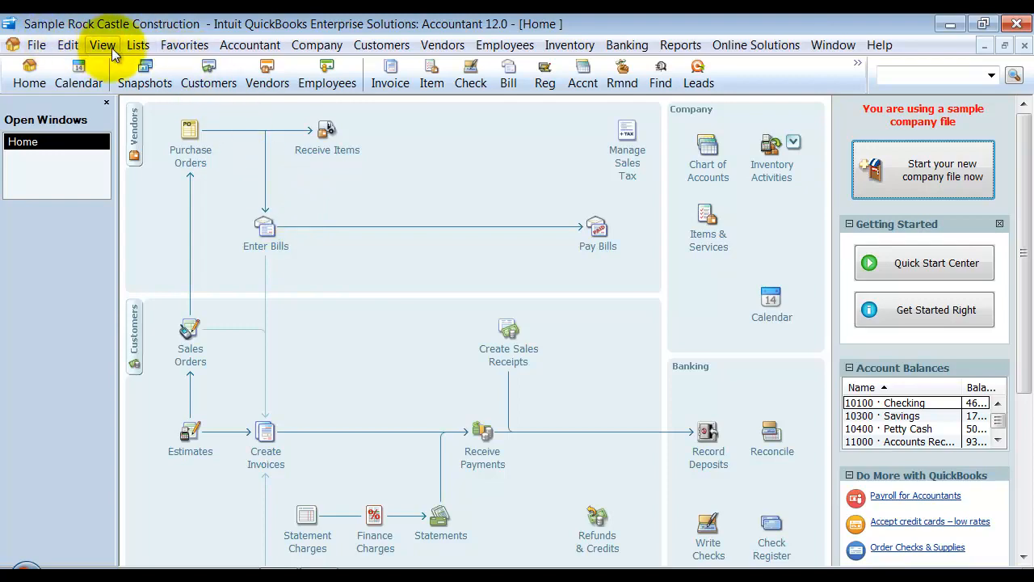
Open Daigle Lighting's vendor record and review its additional information for the tax ID and 1099 eligibility, dismissing the new feature notice permanently
click(267, 74)
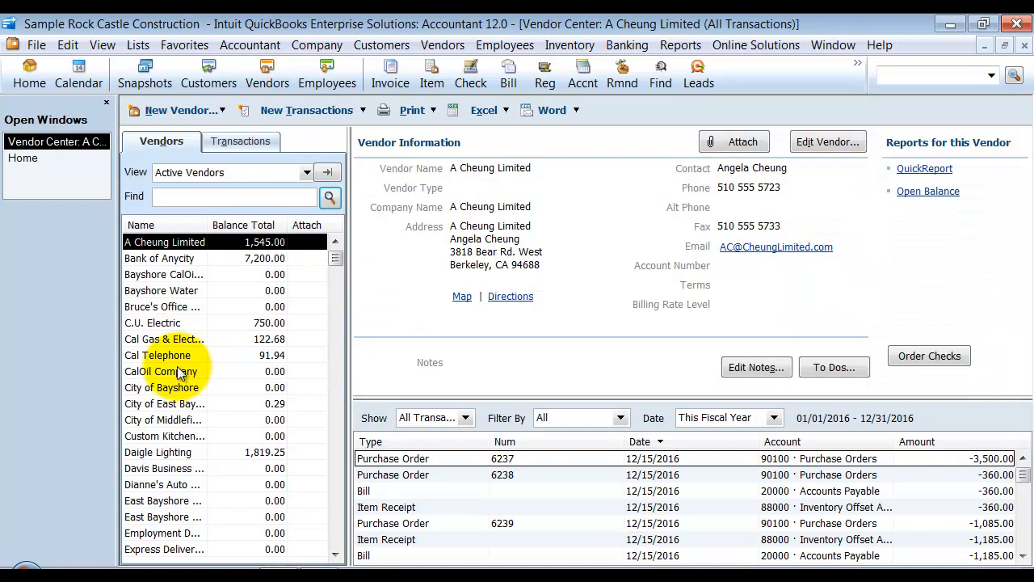
click(185, 457)
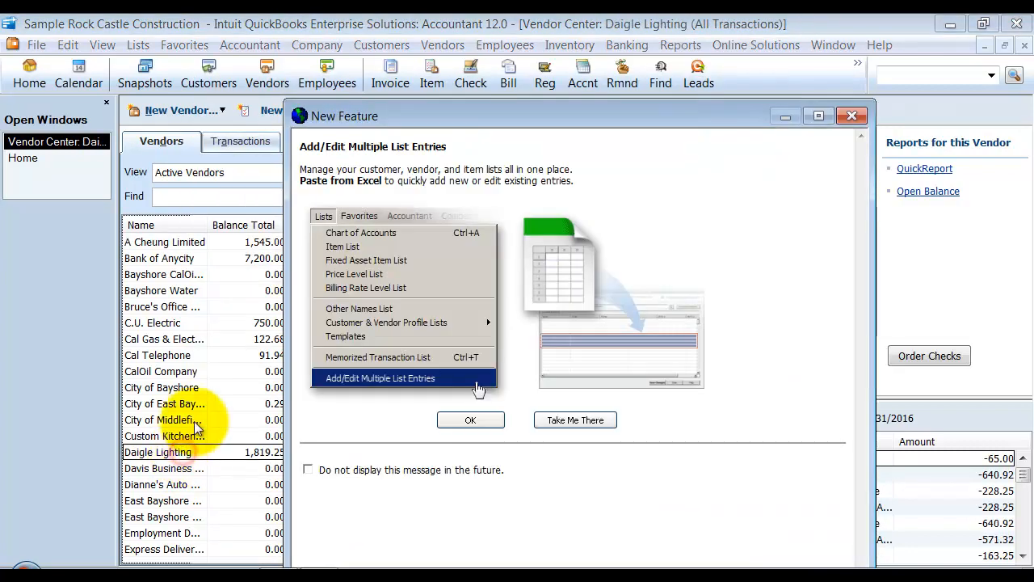
click(310, 470)
click(472, 421)
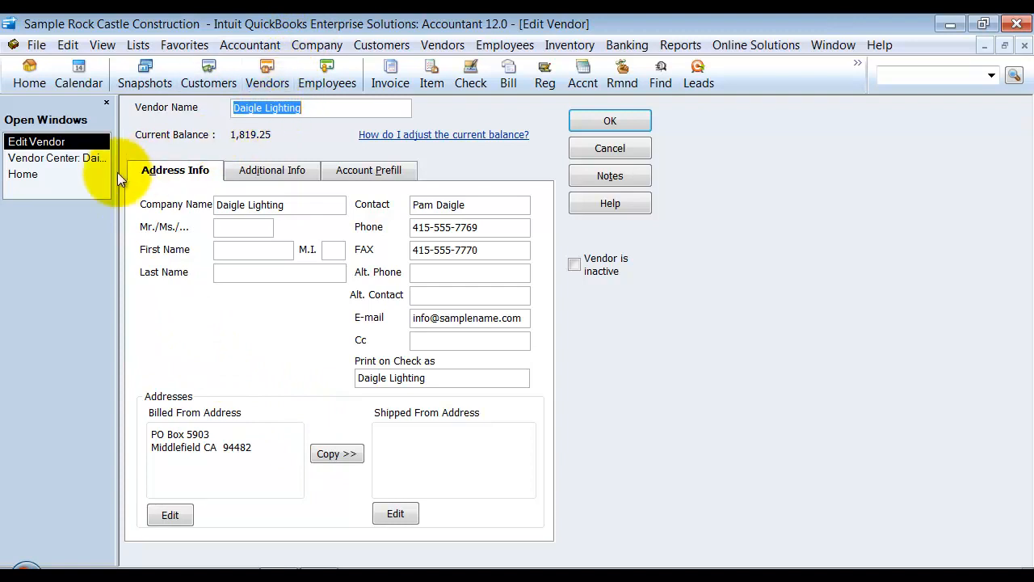
click(279, 179)
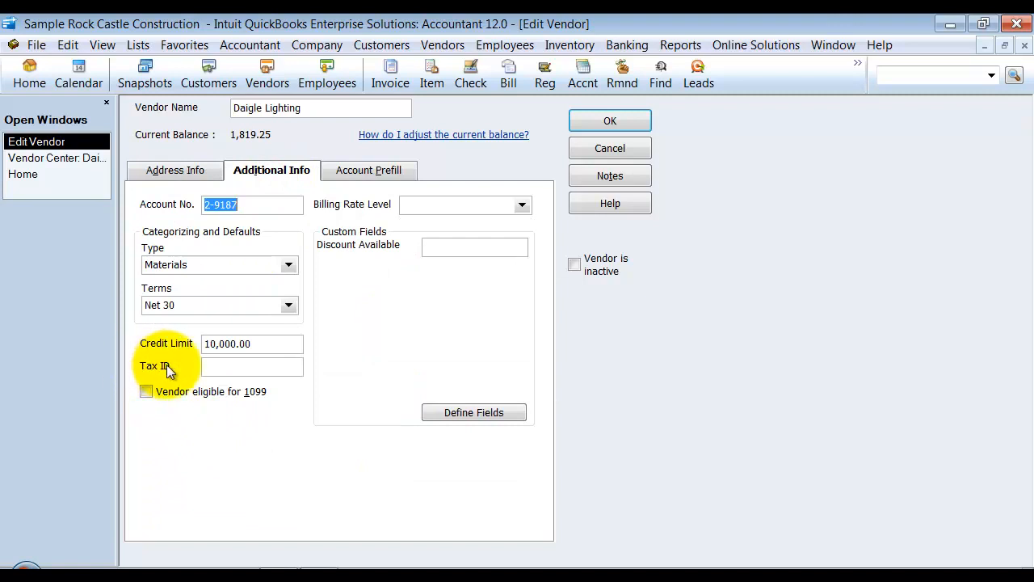
click(223, 366)
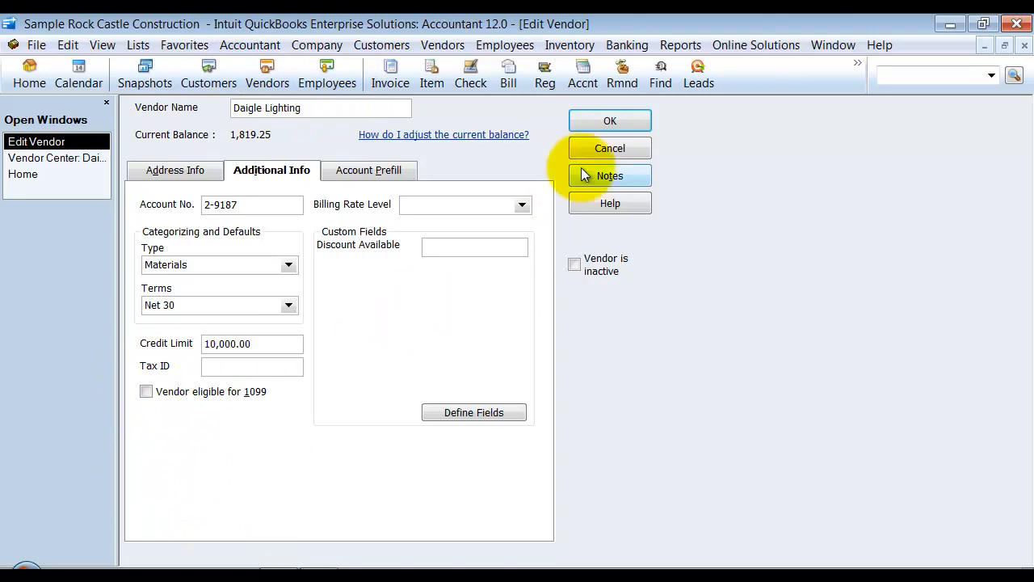
click(614, 121)
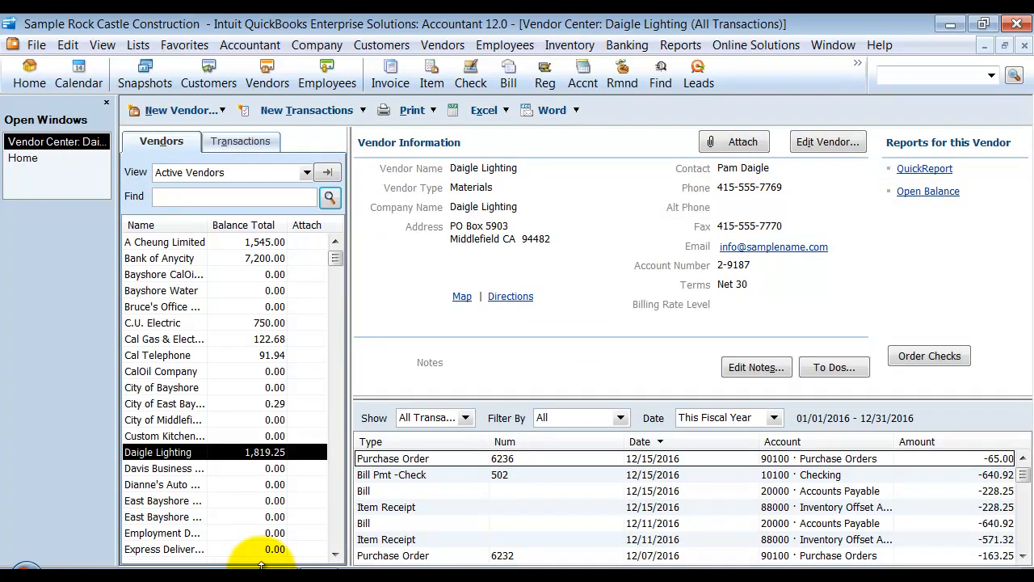
Review the additional information in Bayshore Water's vendor record, and close the record
double_click(170, 293)
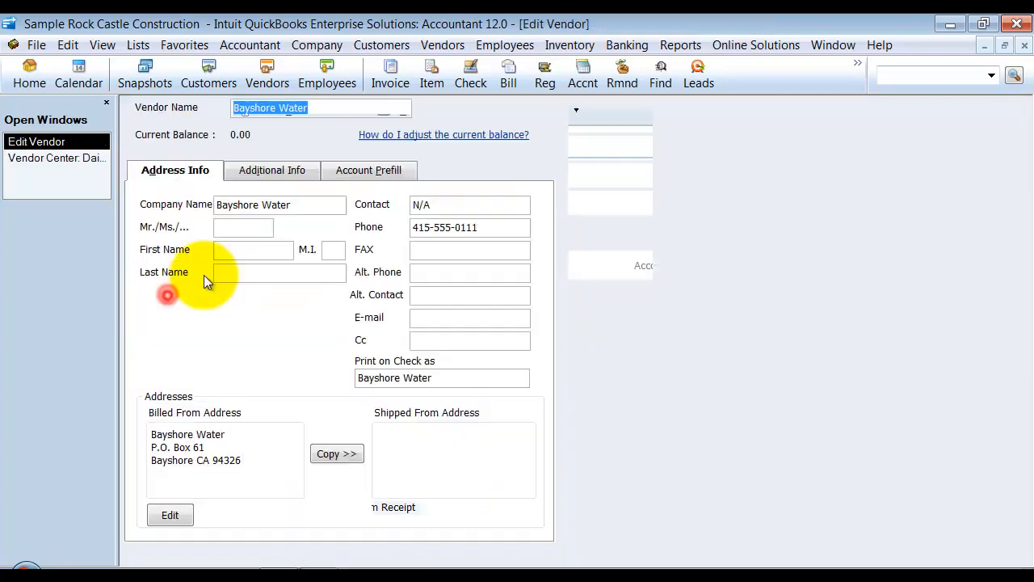
click(277, 168)
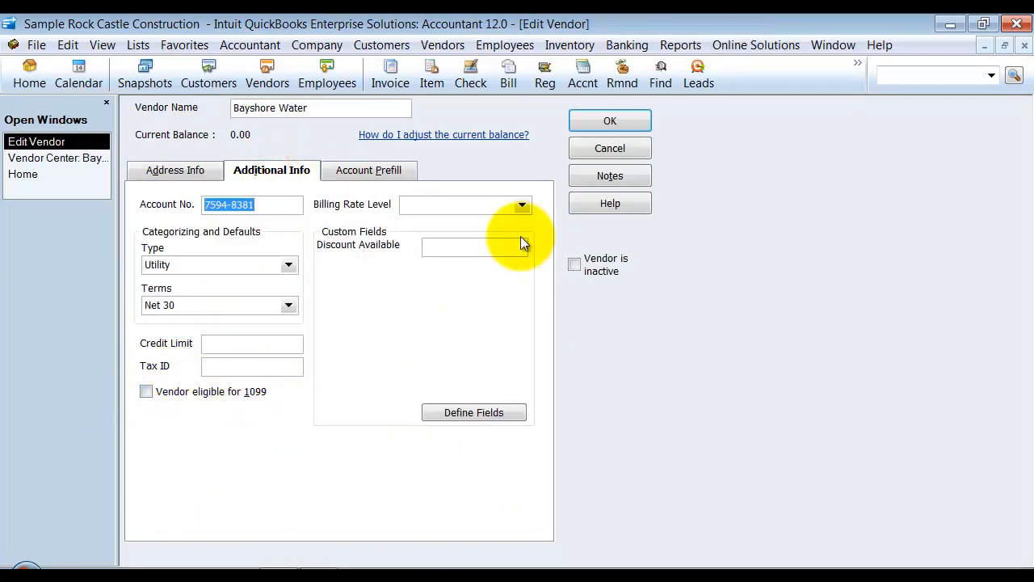
click(627, 124)
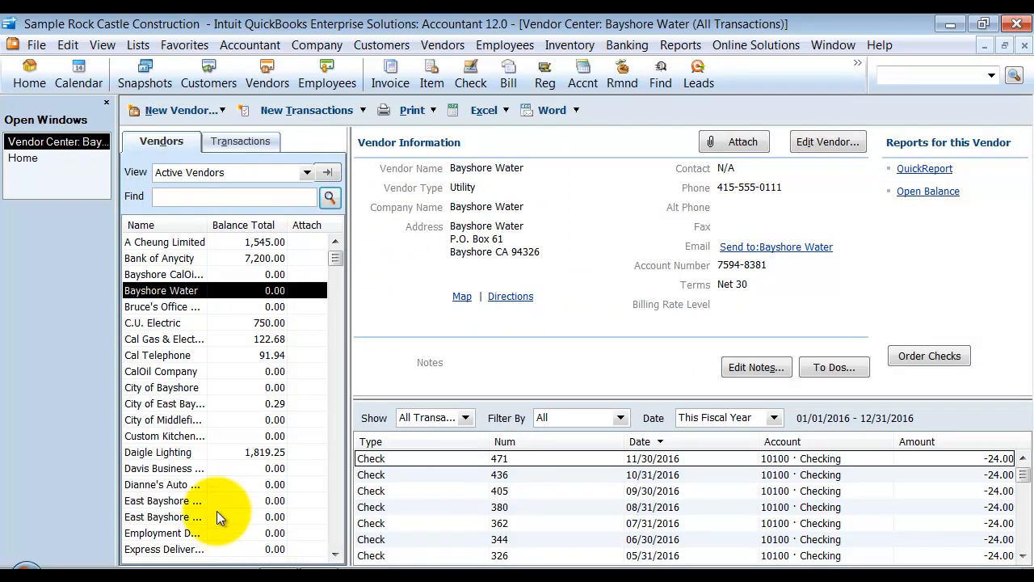
Start an advanced import from an existing Excel file
click(42, 43)
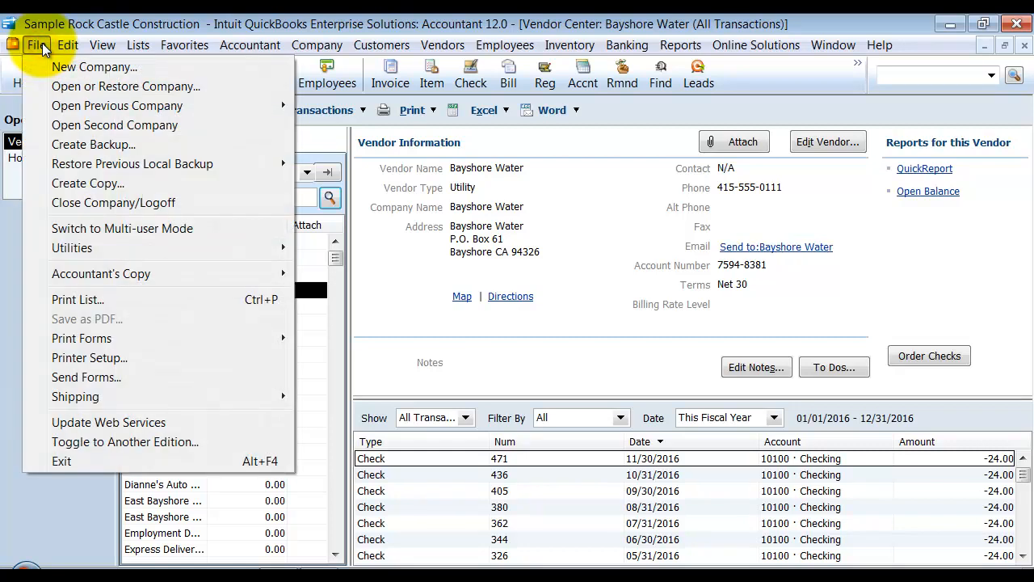
mouse_move(102, 248)
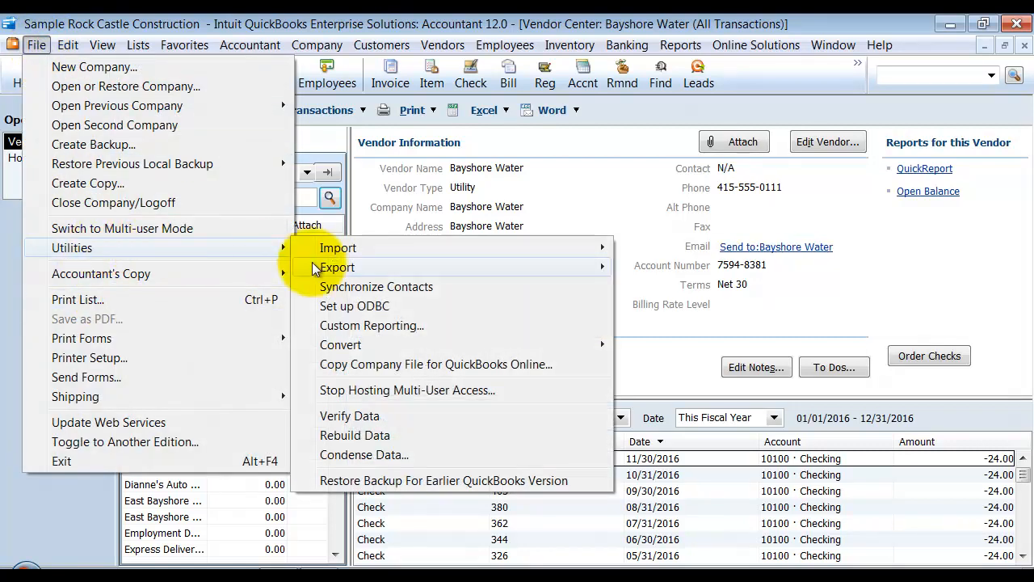
mouse_move(407, 251)
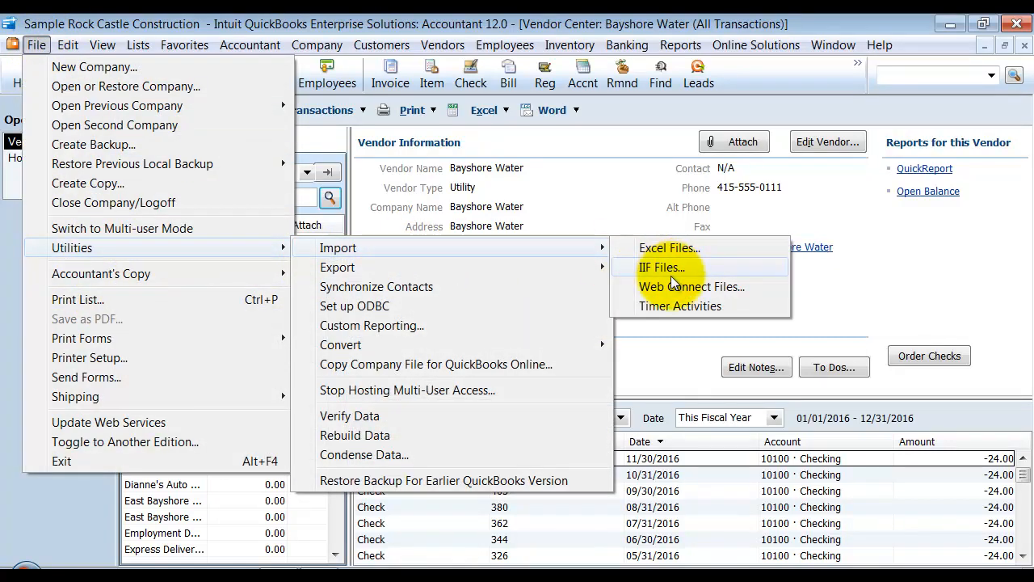
click(651, 249)
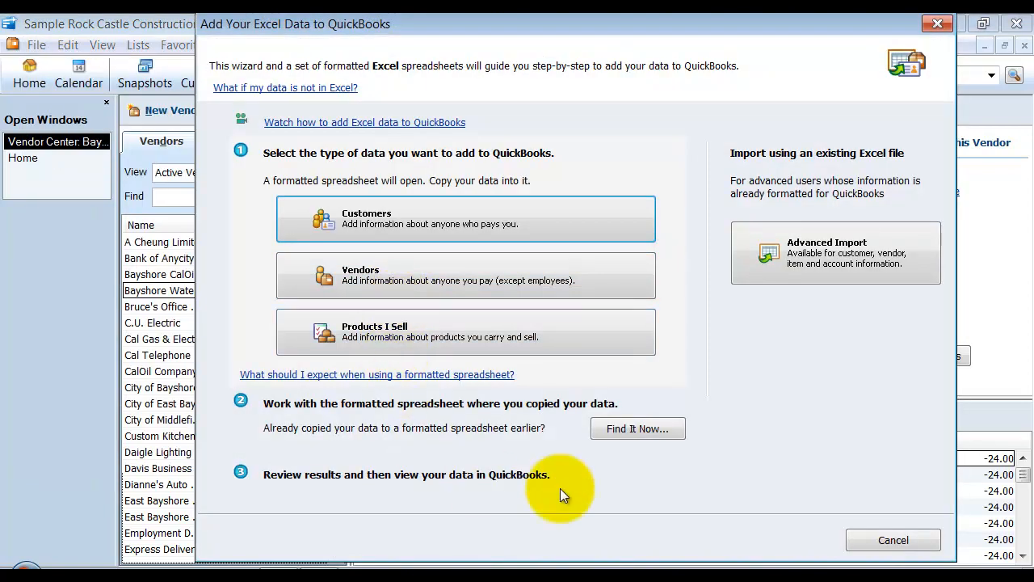
click(758, 264)
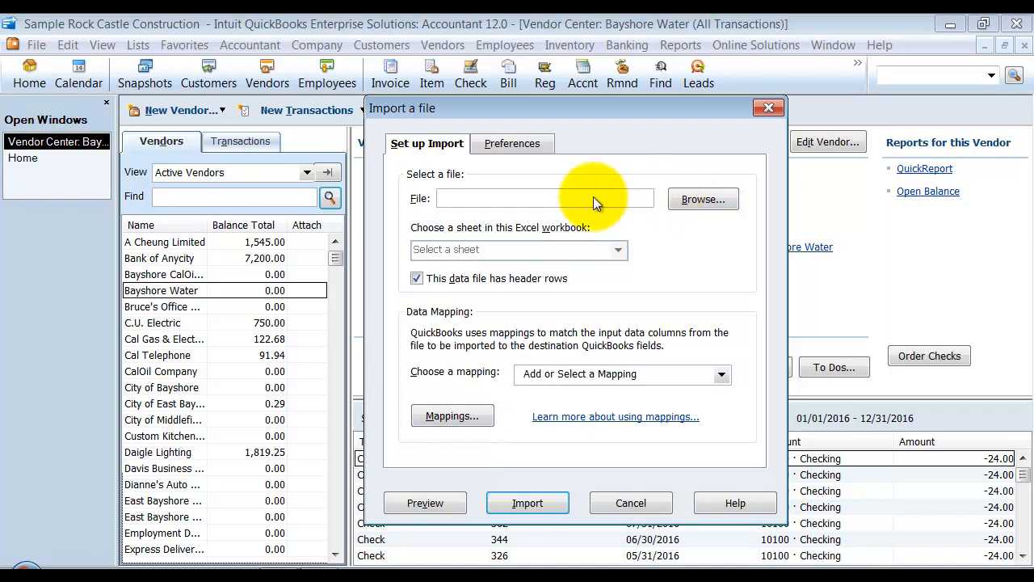
Select the QB POS Import Template workbook on the Desktop as the file to import
click(463, 416)
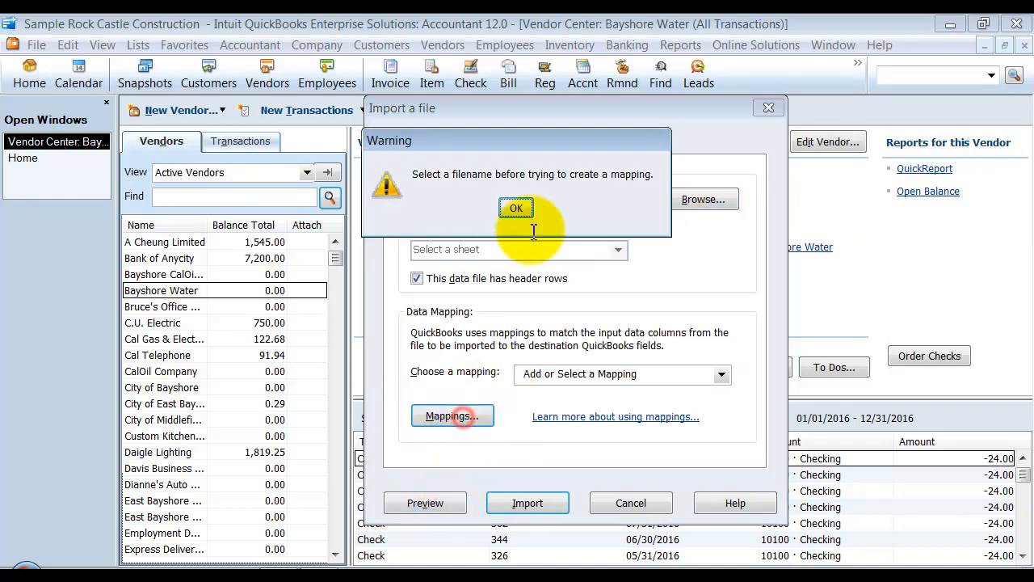
click(517, 205)
click(705, 196)
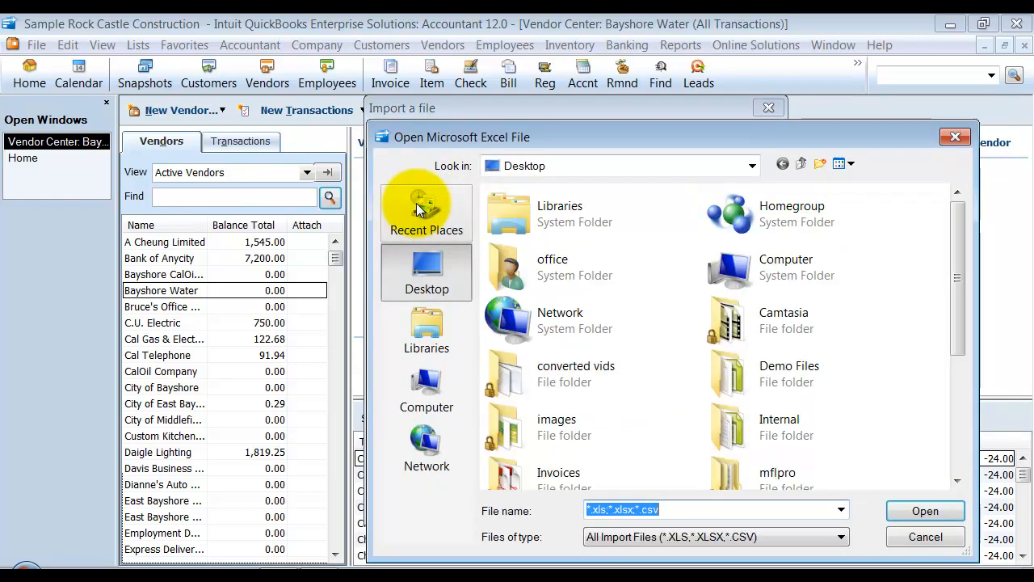
drag(956, 257, 977, 399)
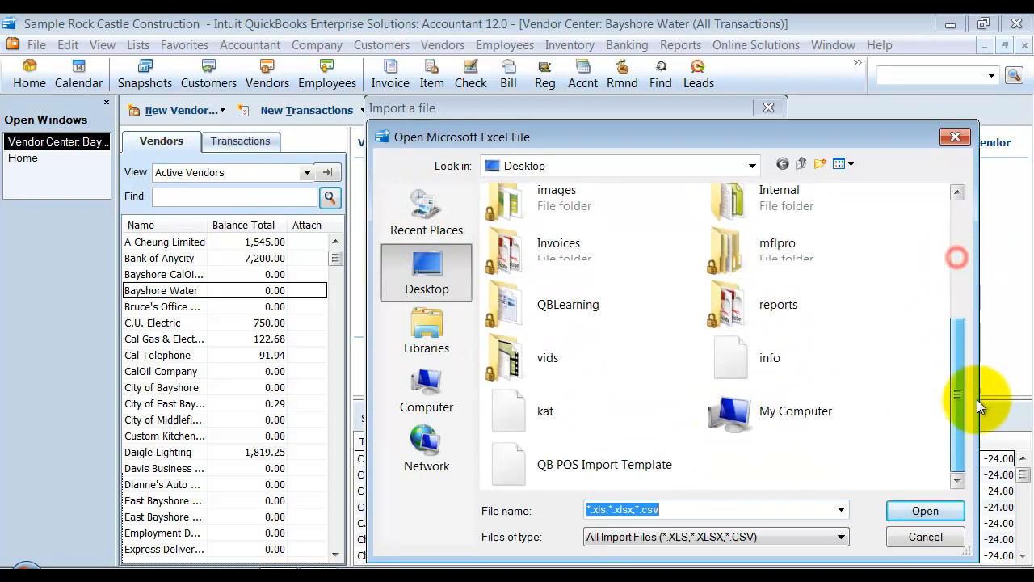
double_click(541, 475)
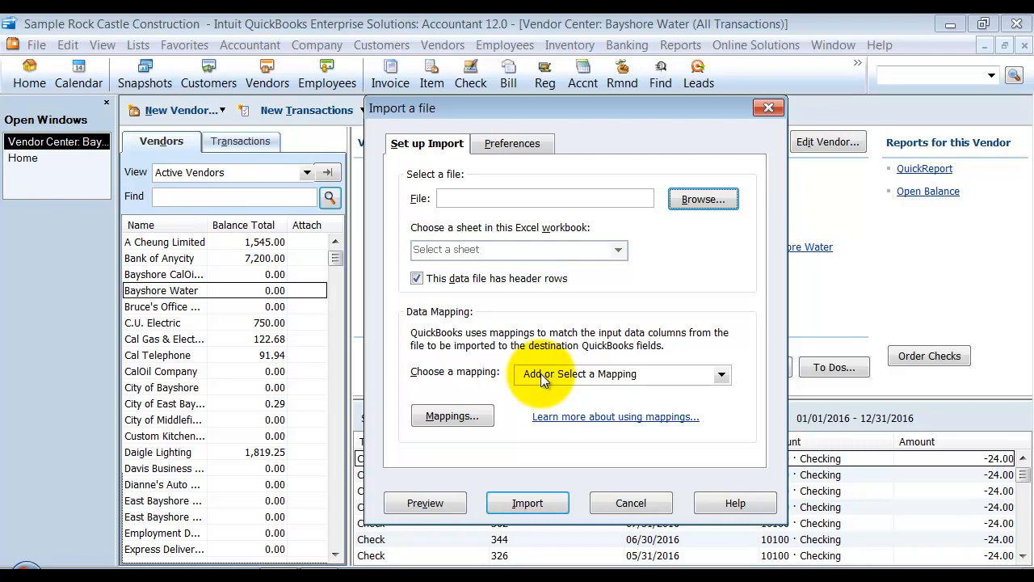
click(454, 416)
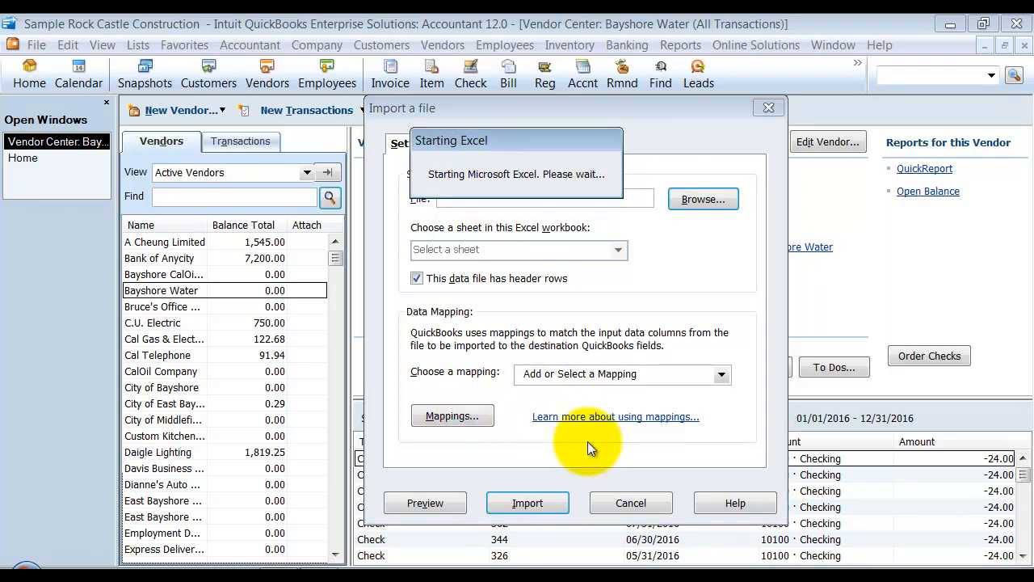
click(514, 207)
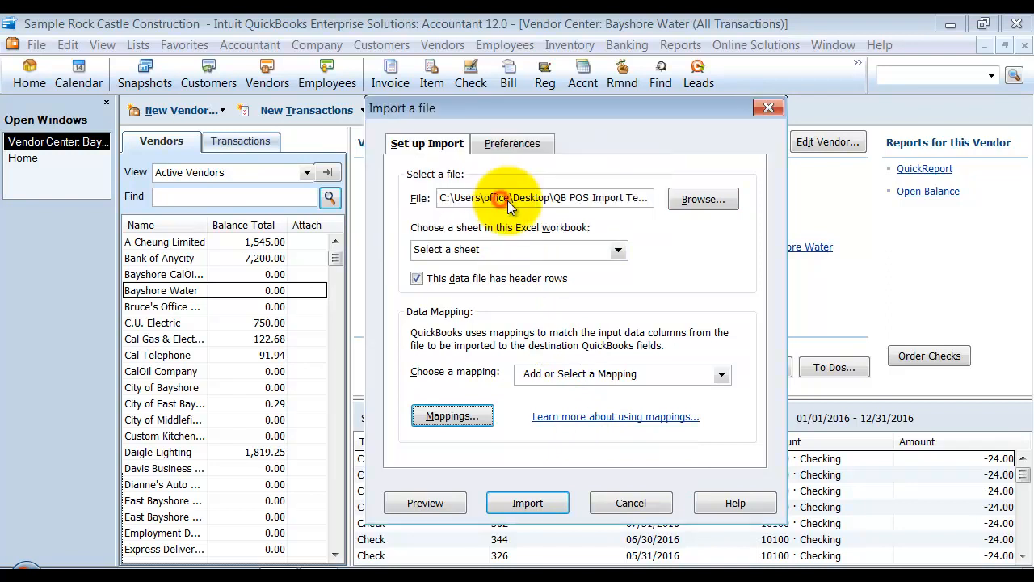
Choose the Instructions sheet and begin a new data mapping with Vendor as its import type
click(499, 252)
click(479, 282)
click(564, 375)
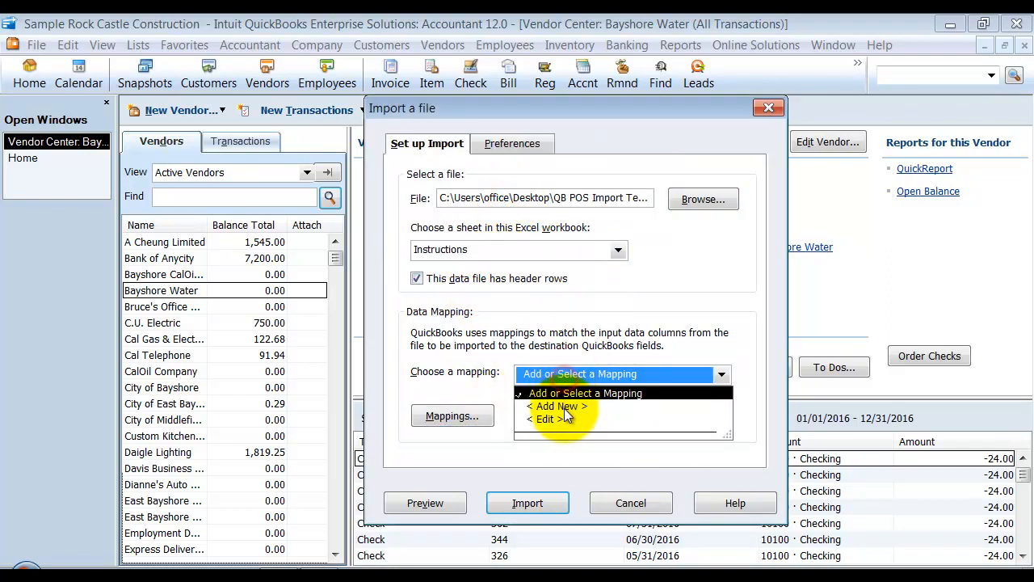
click(564, 408)
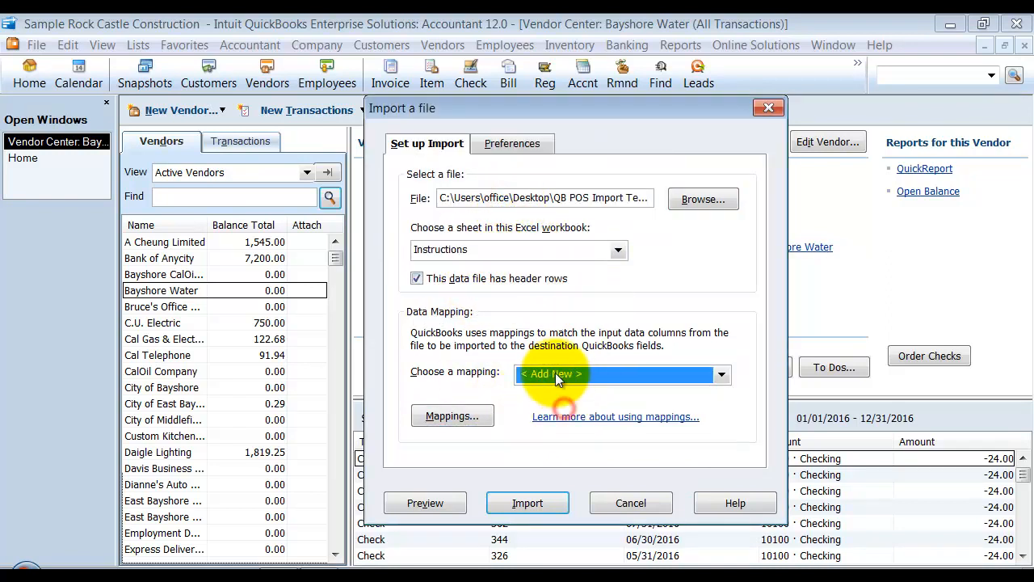
click(456, 416)
click(562, 184)
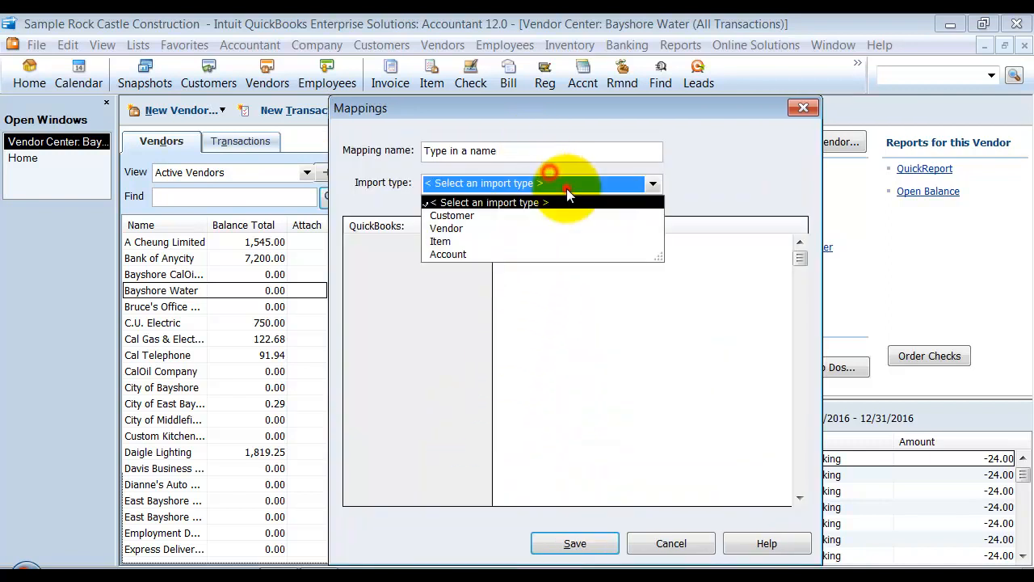
click(446, 229)
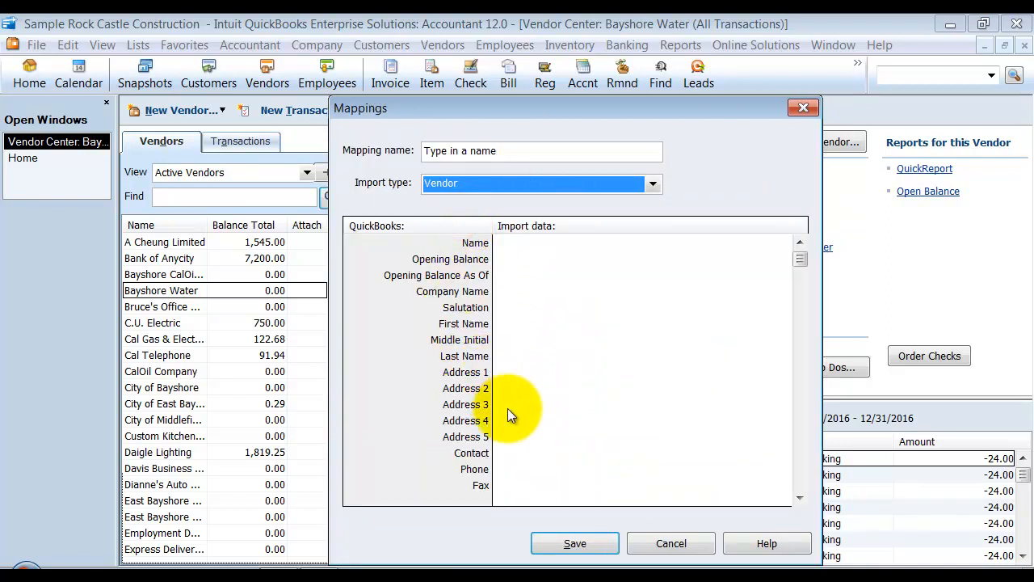
Examine the vendor mapping's Tax ID and Vendor Eligible For 1099 fields, and cancel both the mapping and the import
scroll(508, 408, down, 3)
scroll(508, 409, down, 2)
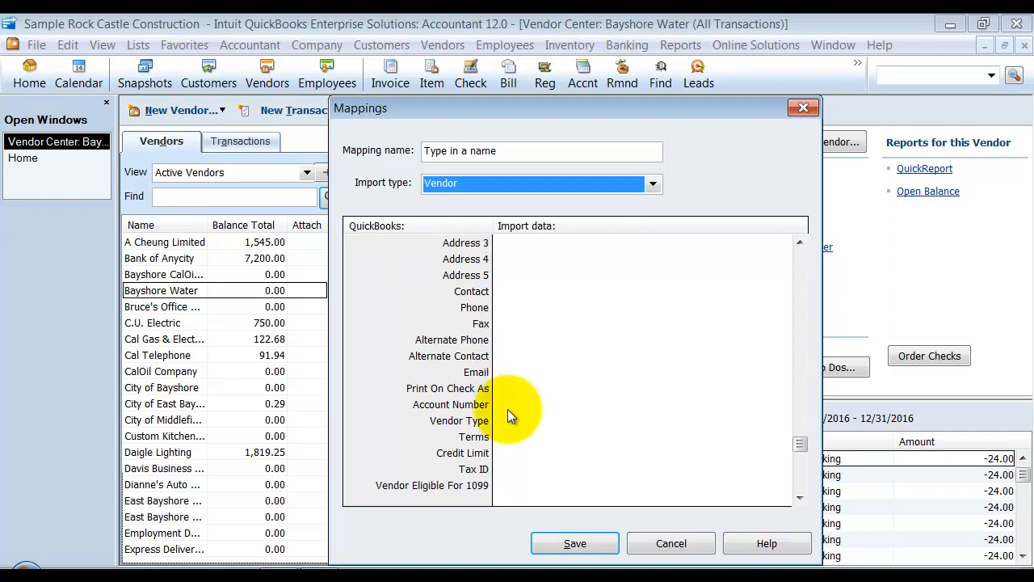
click(508, 453)
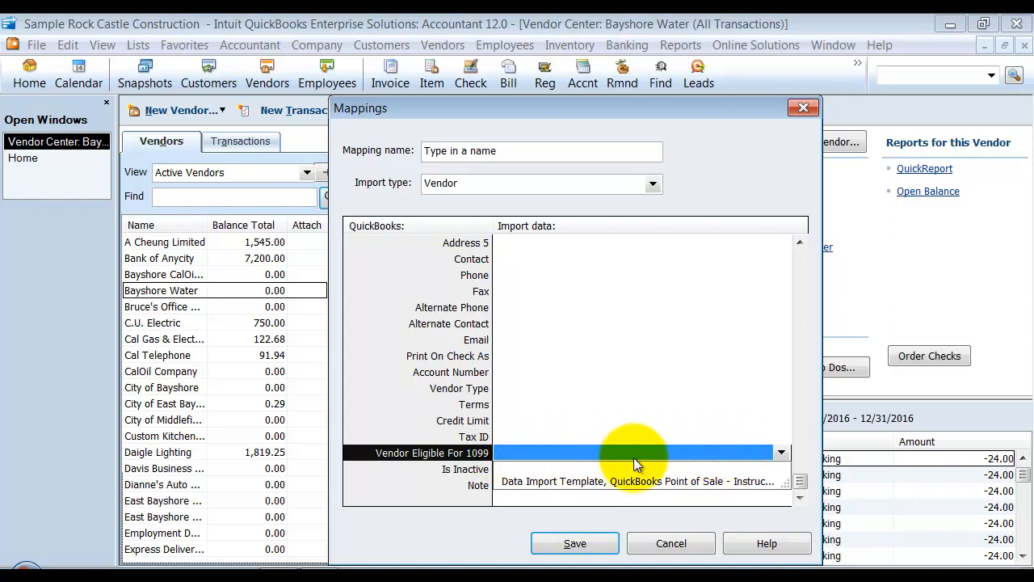
click(620, 438)
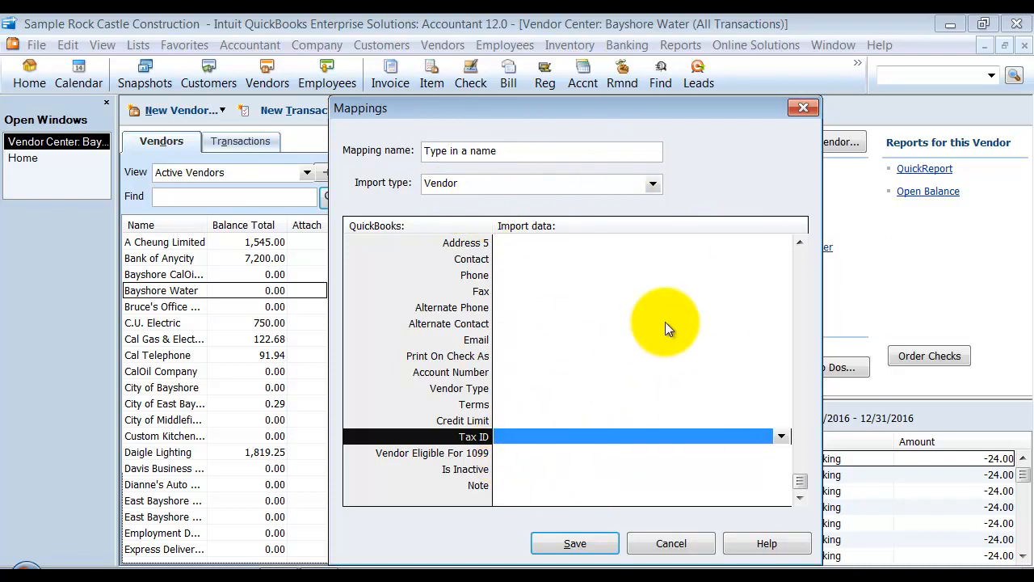
click(671, 543)
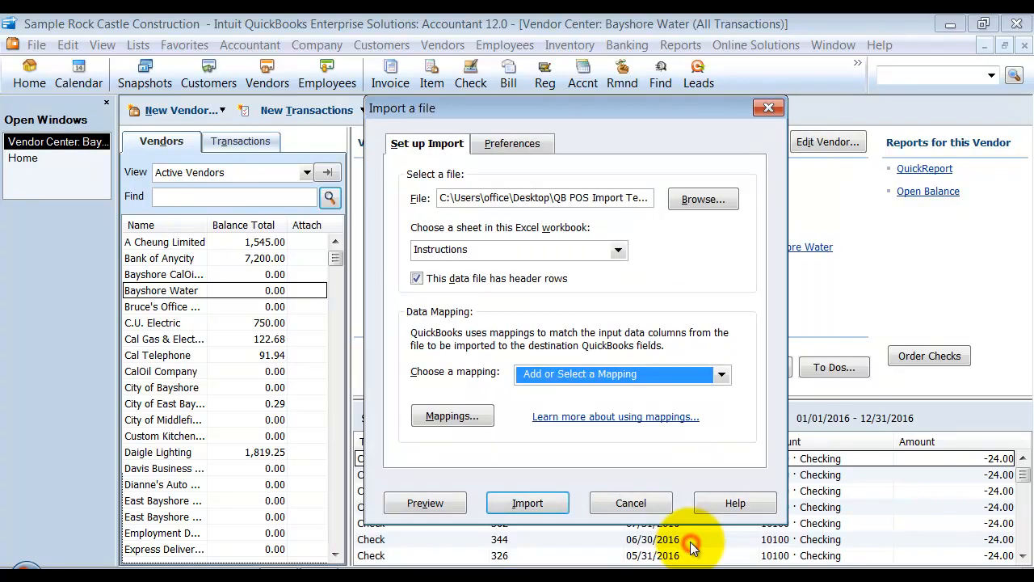
click(634, 490)
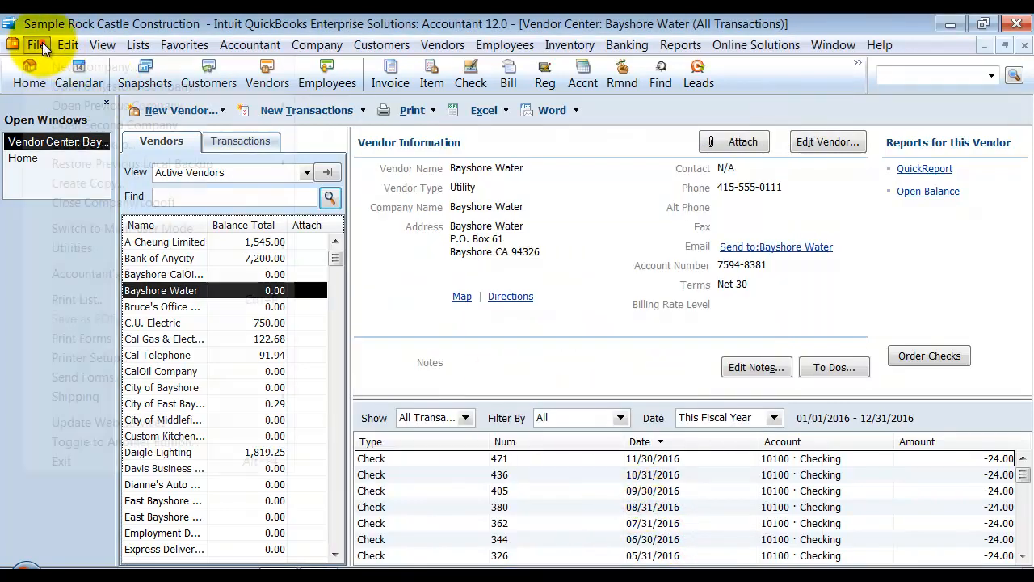
Export the Vendor List to the Desktop as an IIF file named vendor.IIF
click(37, 44)
mouse_move(83, 248)
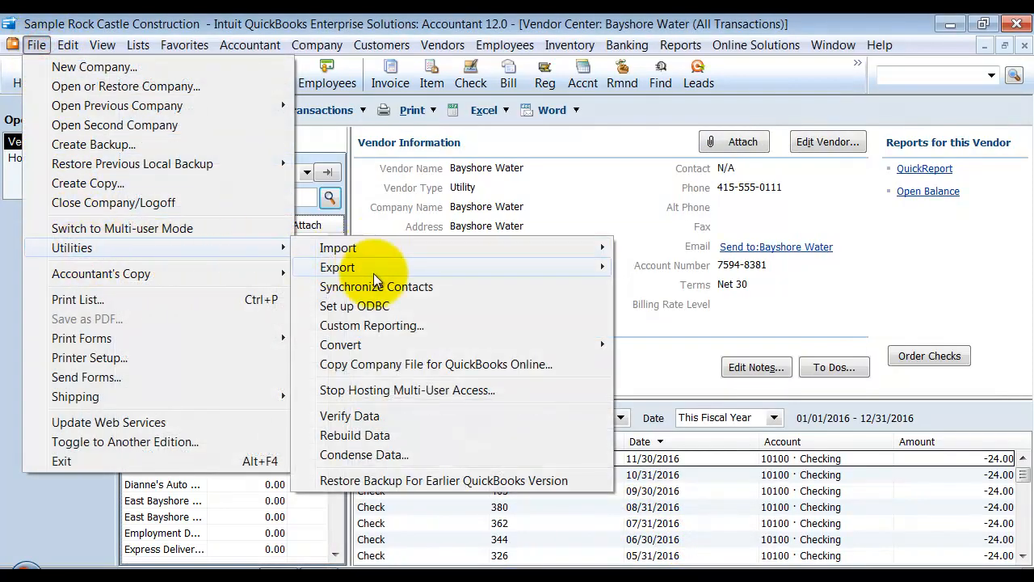
mouse_move(496, 271)
click(677, 268)
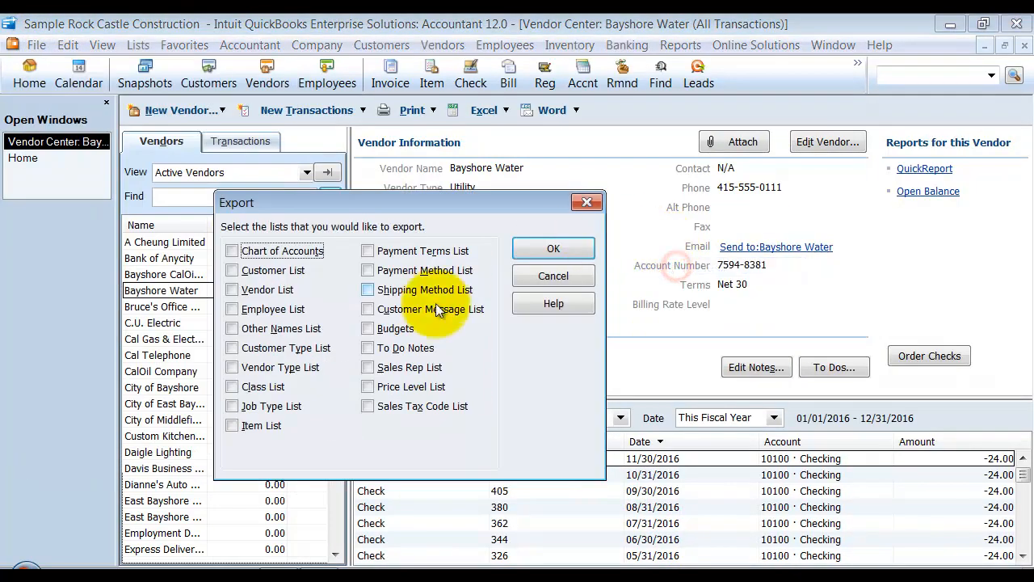
click(276, 290)
click(554, 248)
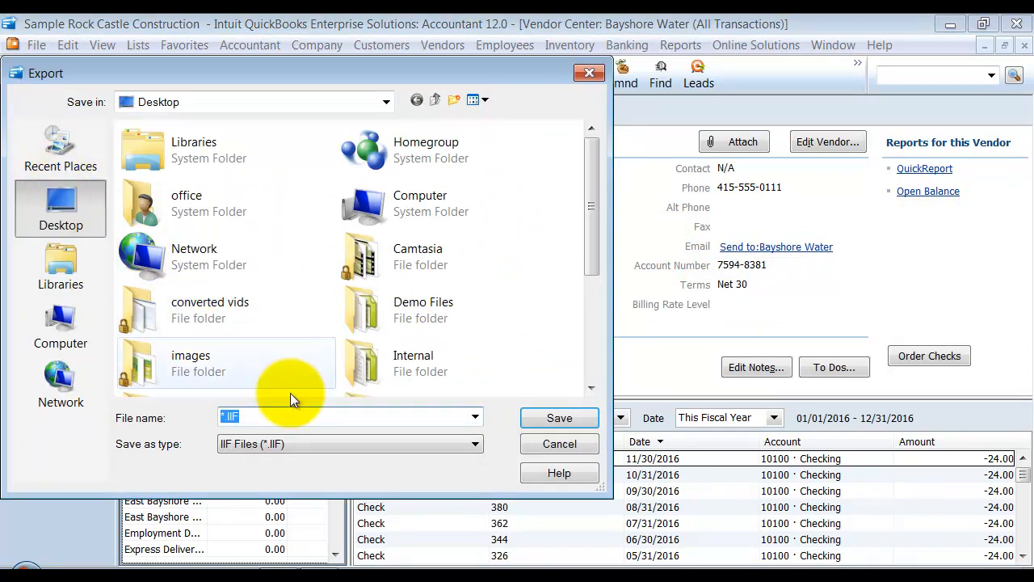
click(222, 416)
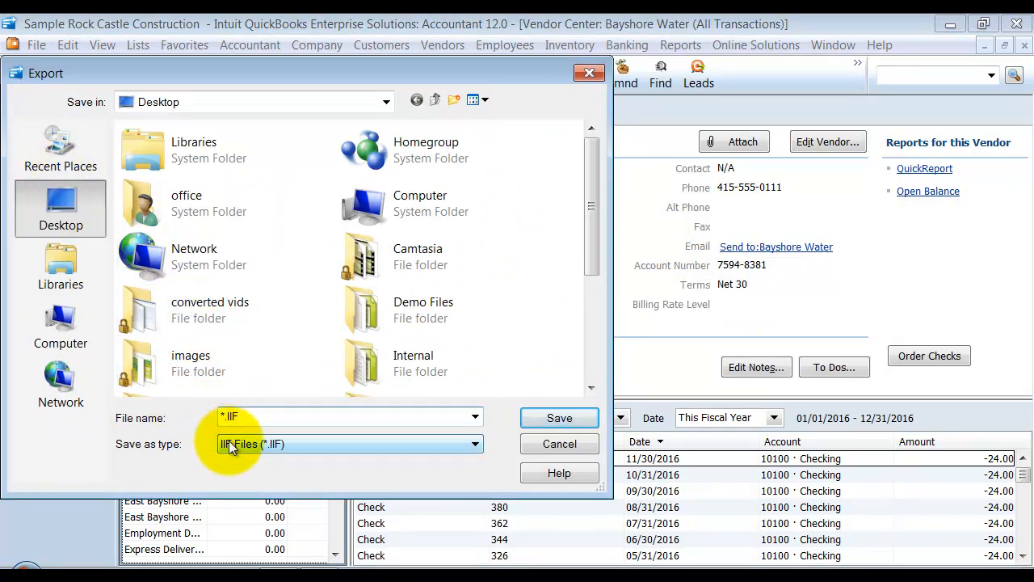
text(vendor)
key(Return)
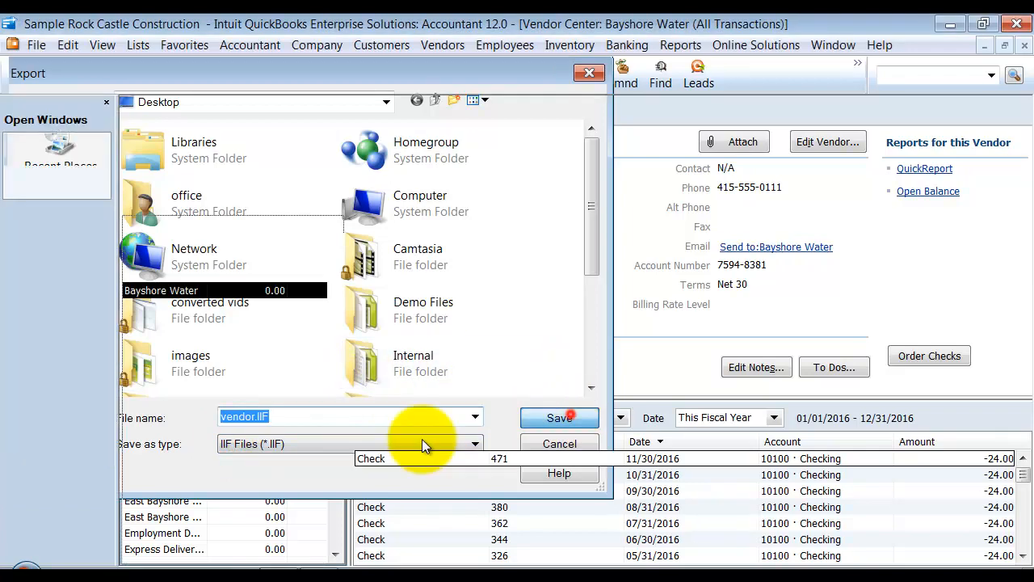
Launch Microsoft Office Excel 2007 and dismiss the QuickBooks export message
click(26, 567)
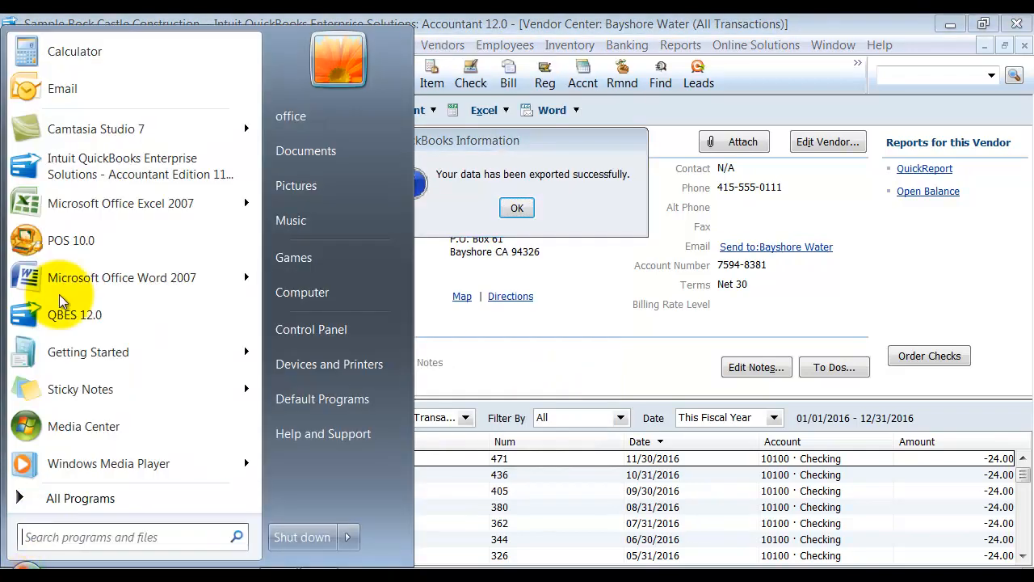
click(70, 207)
click(528, 211)
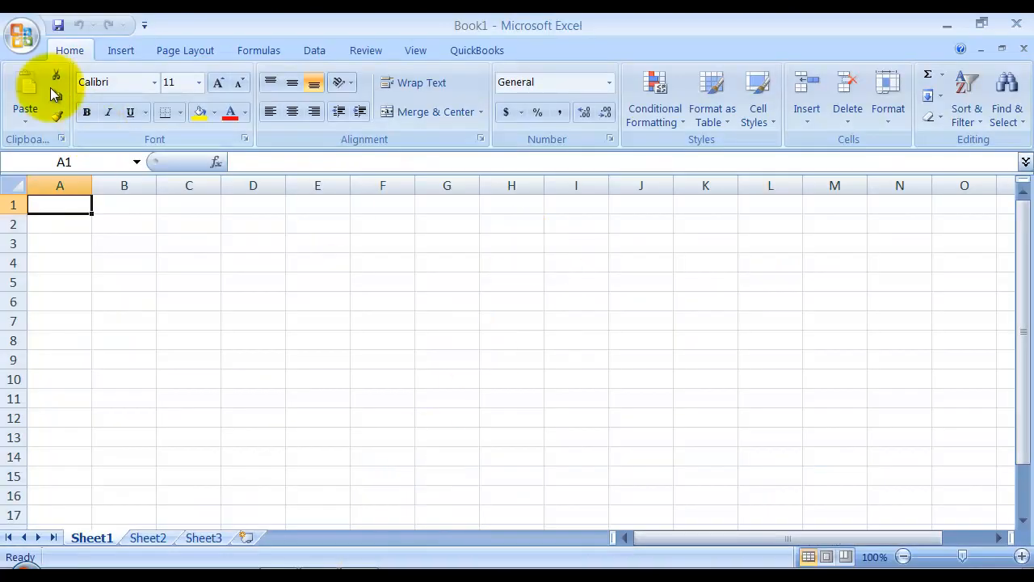
Open vendor.IIF from the Desktop by listing all file types, and finish the text import with the default Delimited settings
click(22, 36)
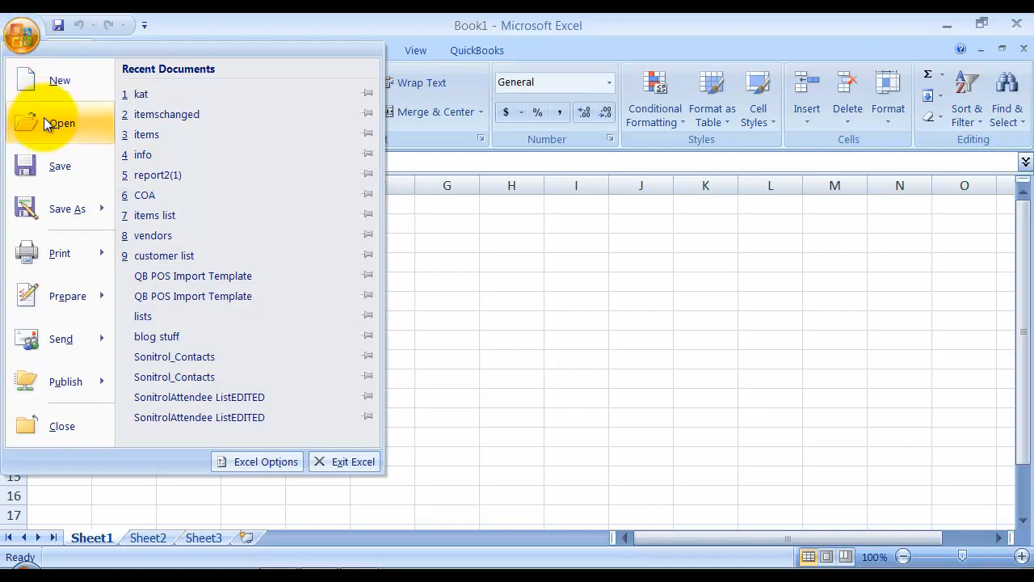
click(543, 289)
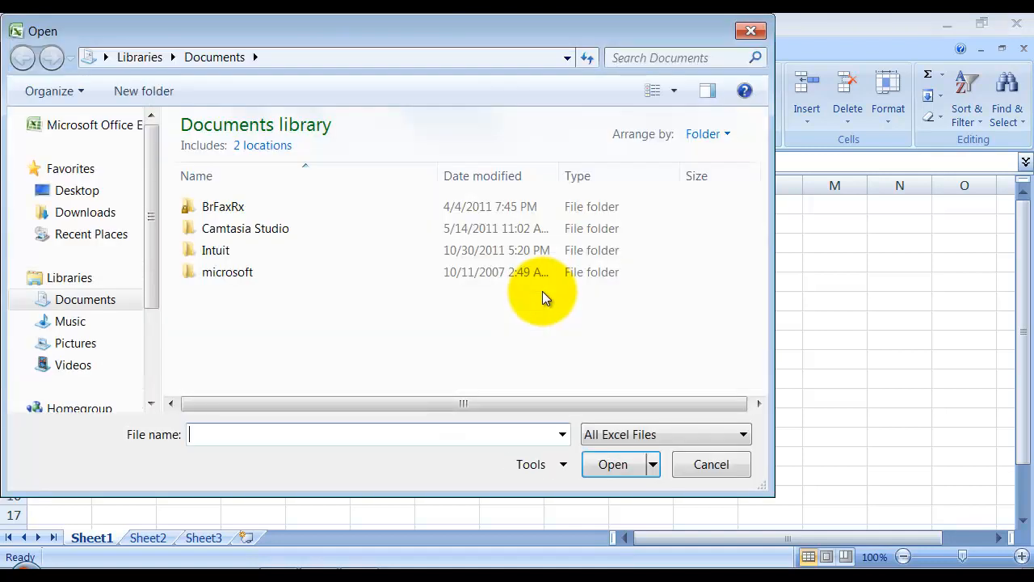
click(77, 191)
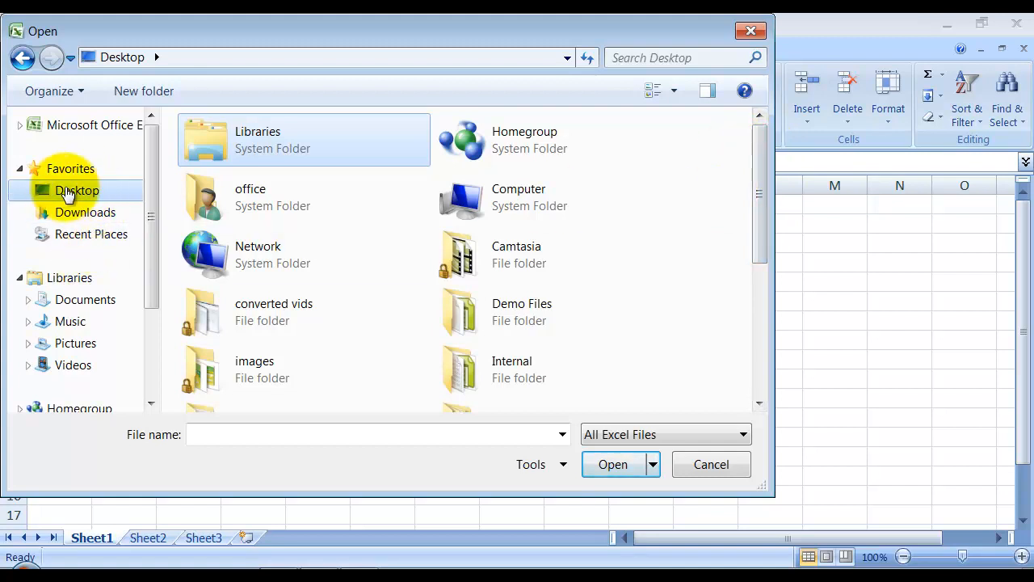
drag(762, 151, 790, 202)
click(612, 436)
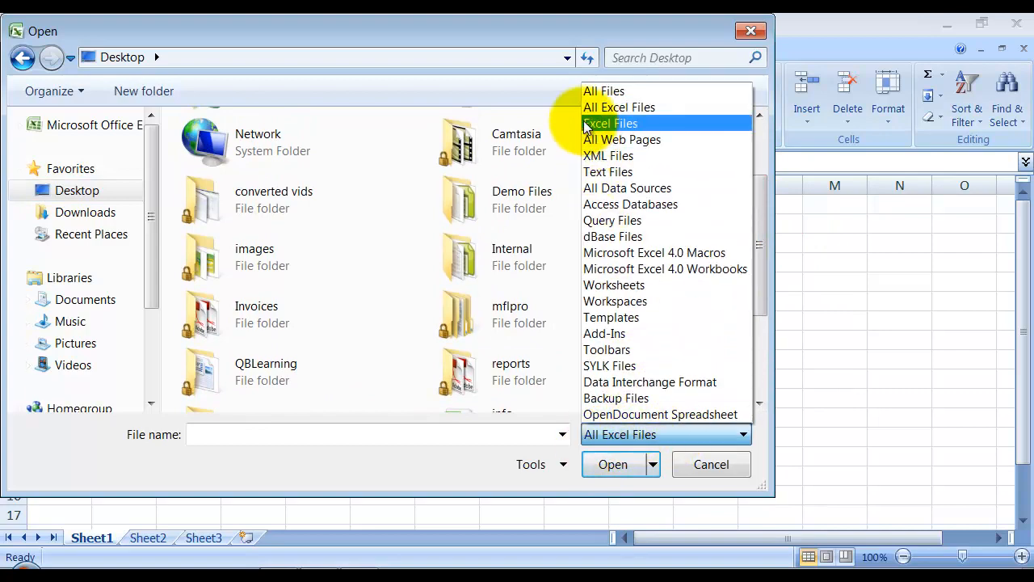
click(589, 96)
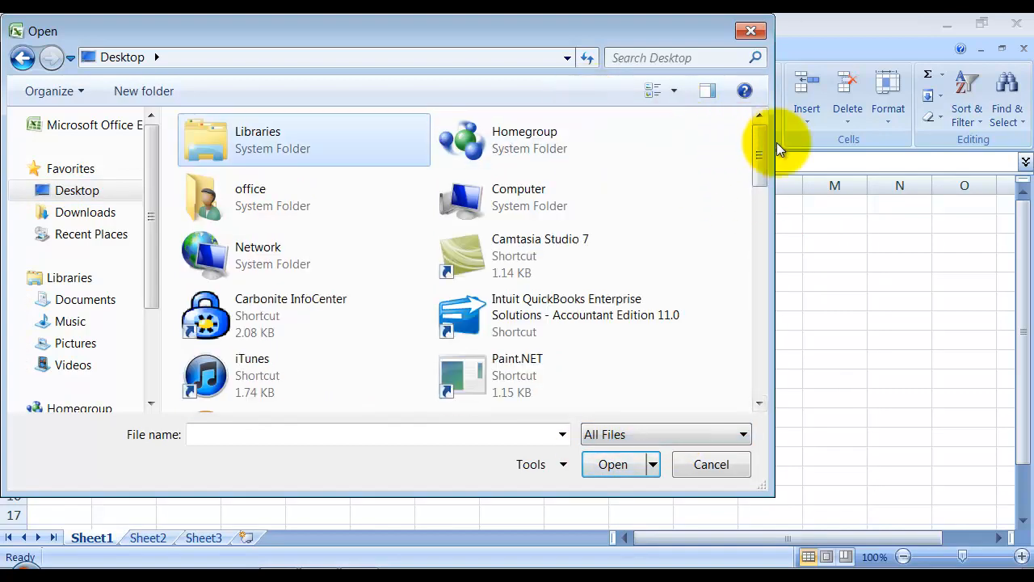
drag(762, 139, 765, 396)
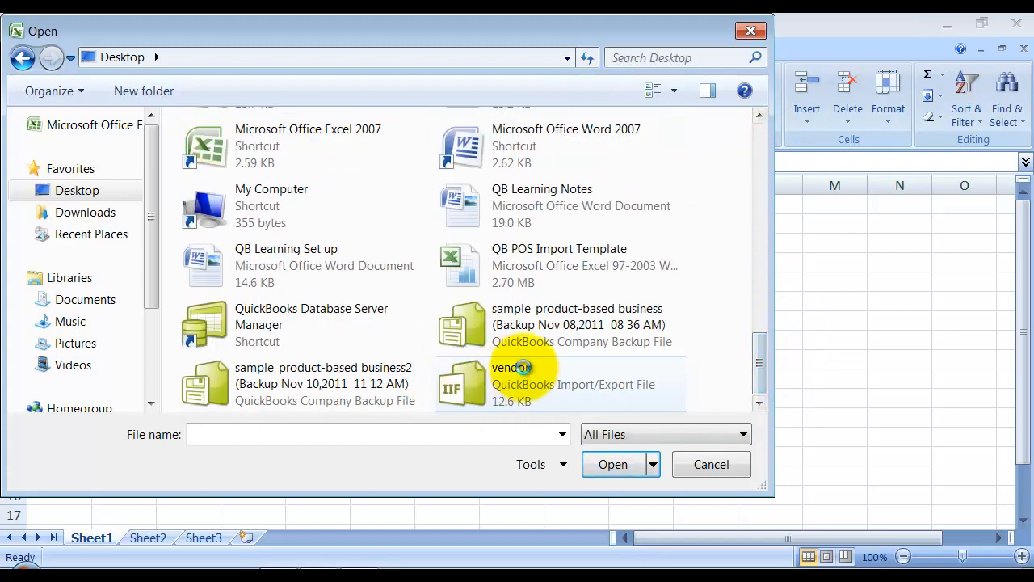
double_click(517, 368)
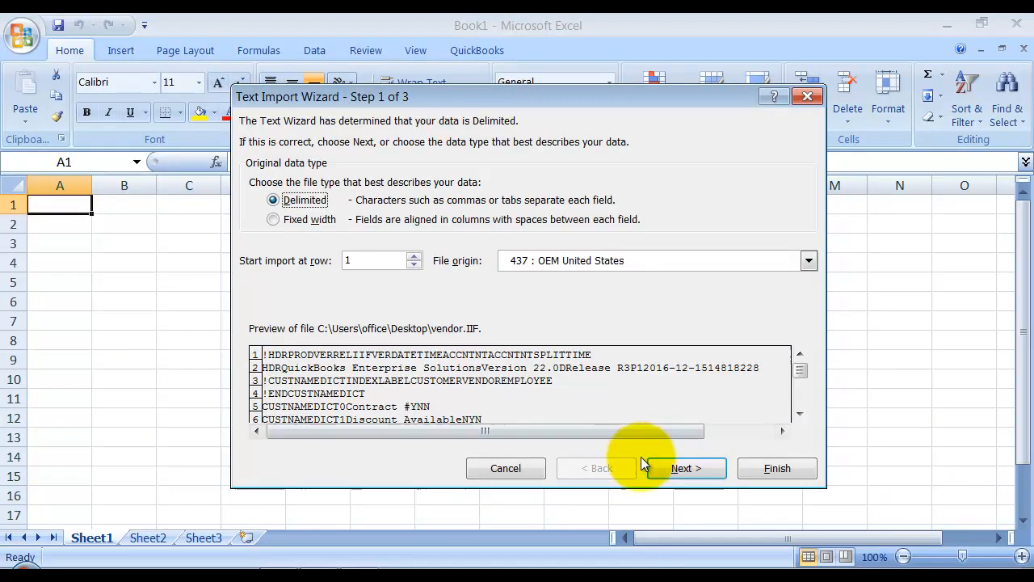
click(796, 469)
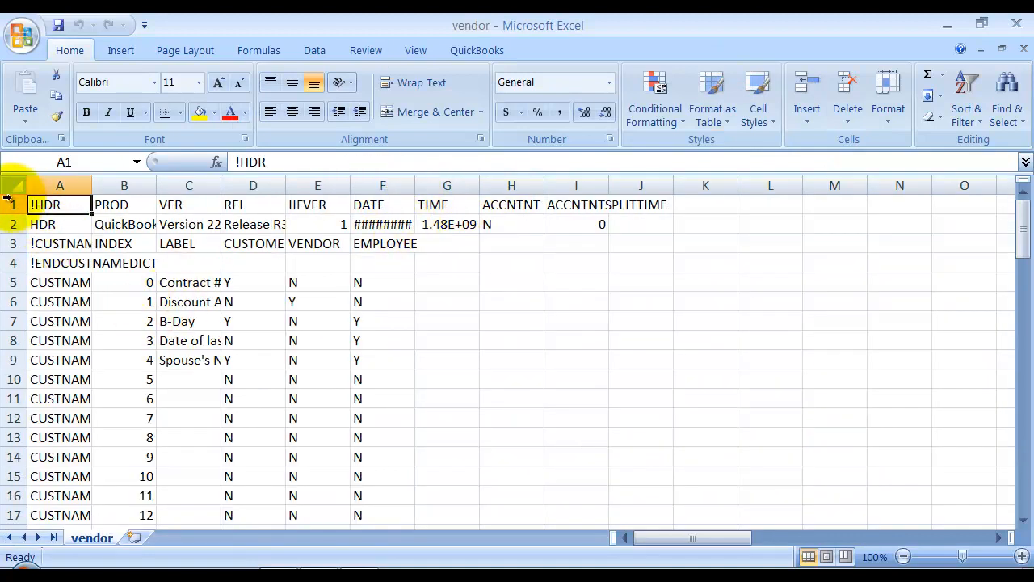
Delete rows 1 through 35 above the !VEND header row
drag(13, 204, 18, 437)
right_click(20, 438)
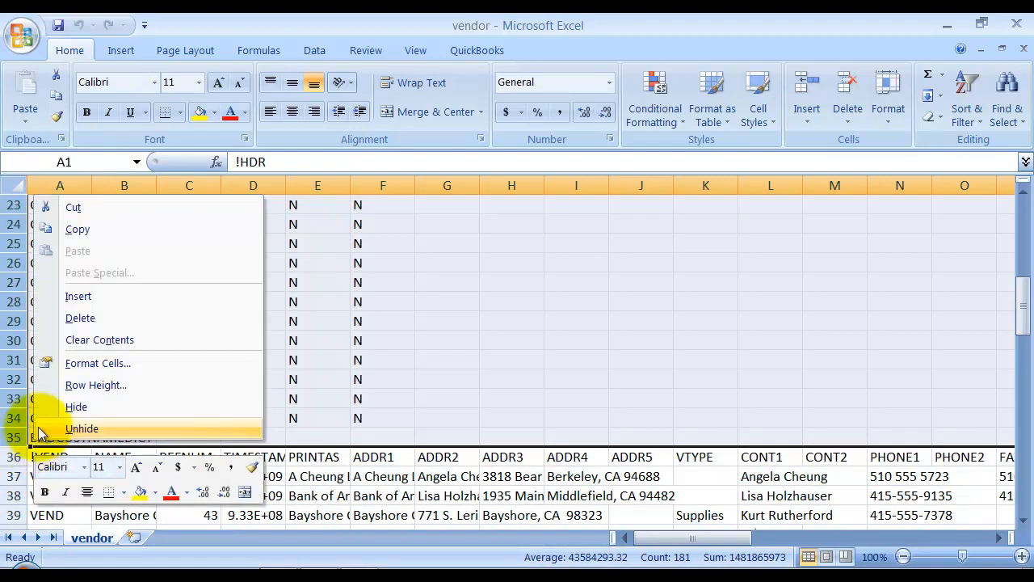
click(79, 318)
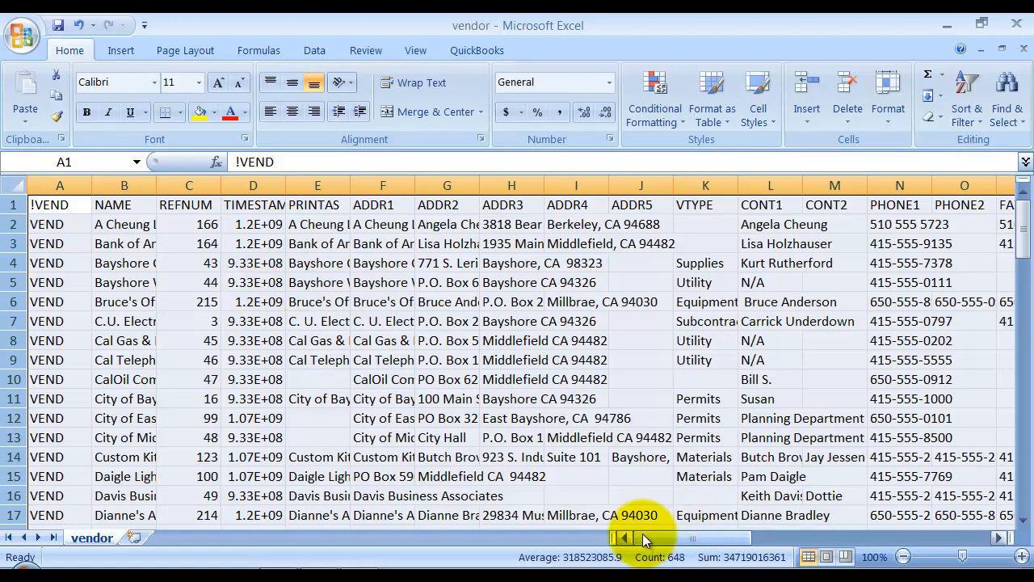
Enter the tax ID numbers of the first two vendors in the TAXID column, cells S2 and S3
click(999, 538)
click(999, 538)
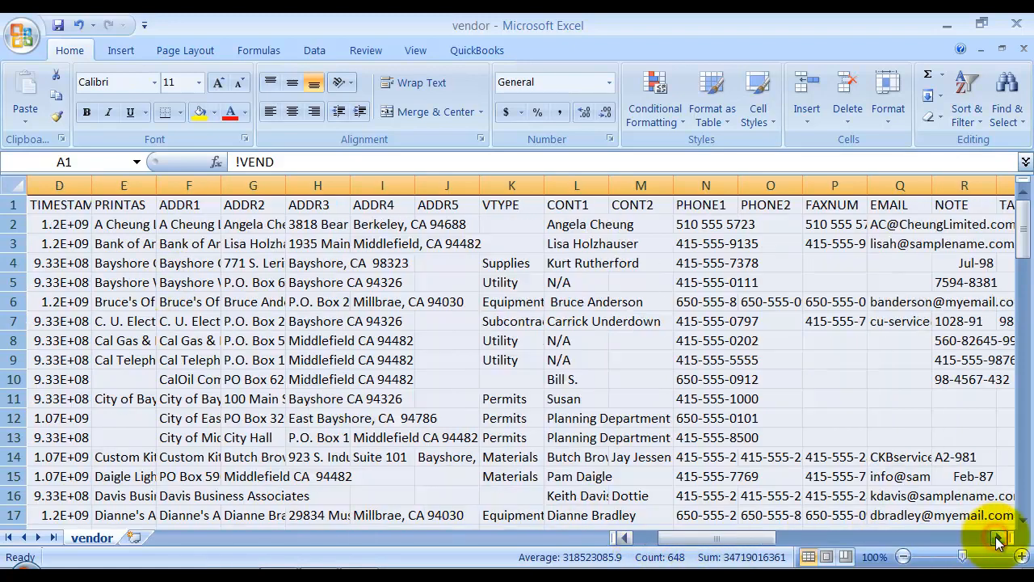
drag(999, 538, 995, 537)
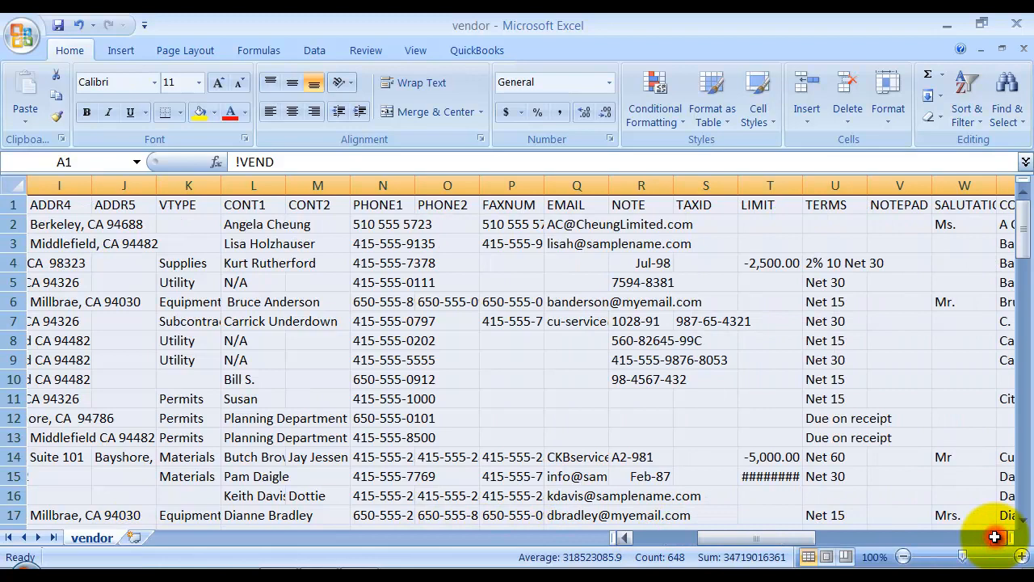
click(702, 227)
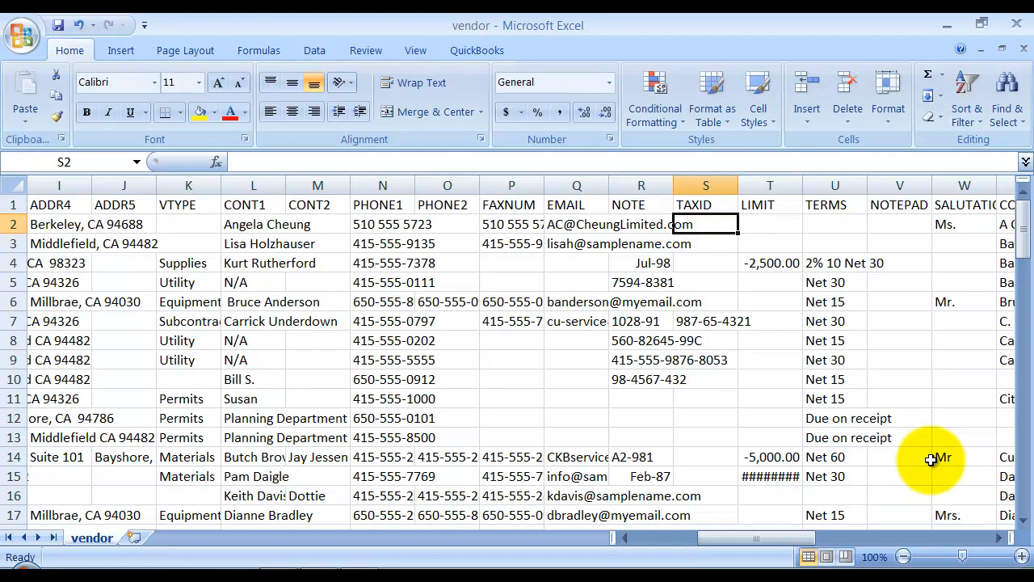
text(123-12-)
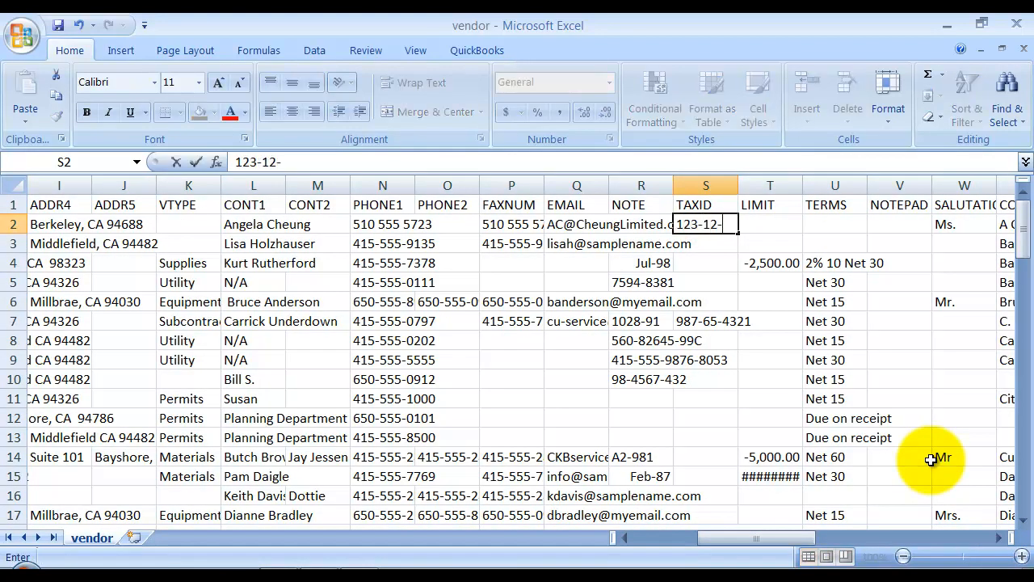
text(1234)
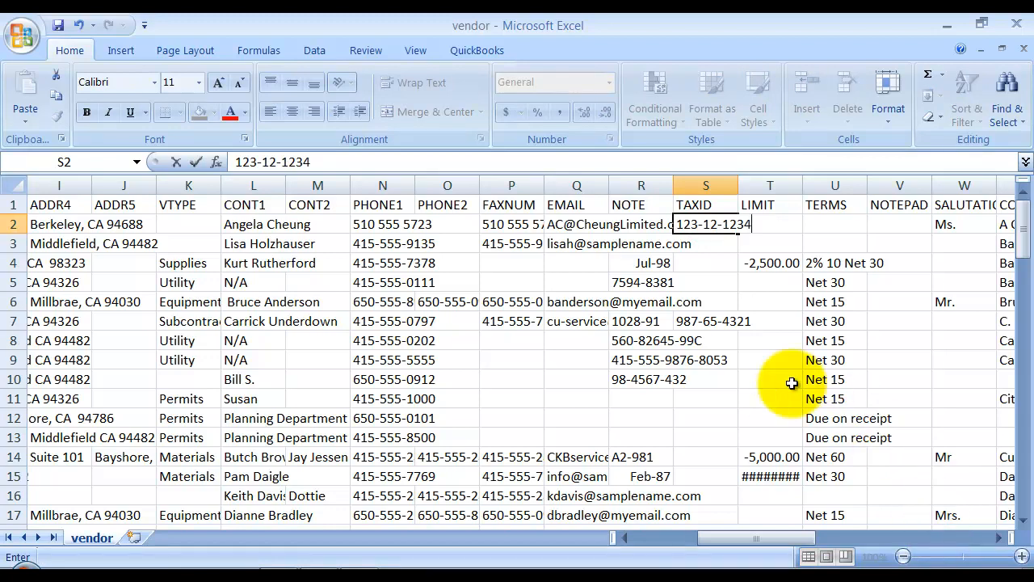
click(714, 241)
text(555-55-8877)
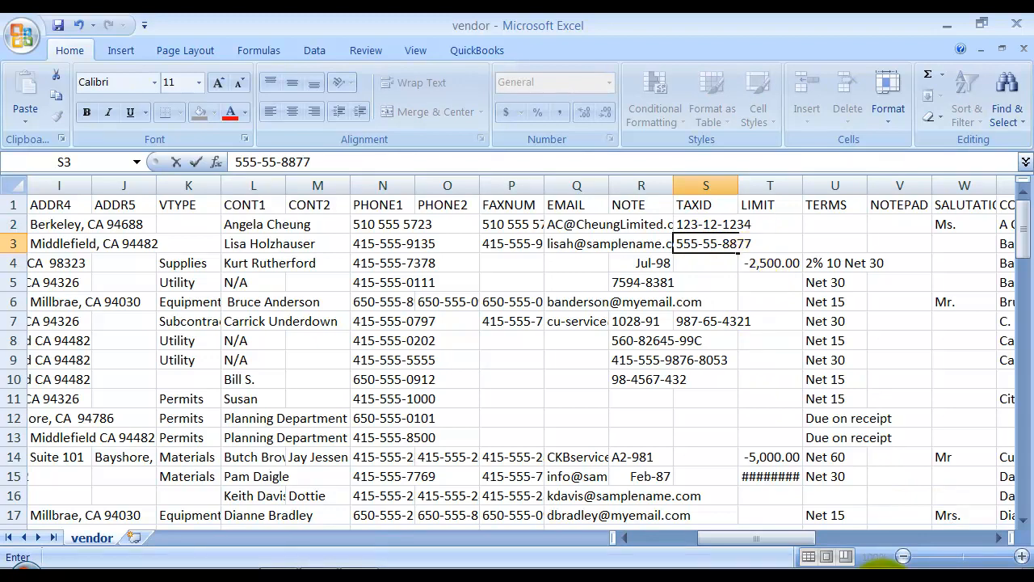
Set the 1099 column to Y for the first two vendors, cells AQ2 and AQ3
drag(800, 537, 975, 518)
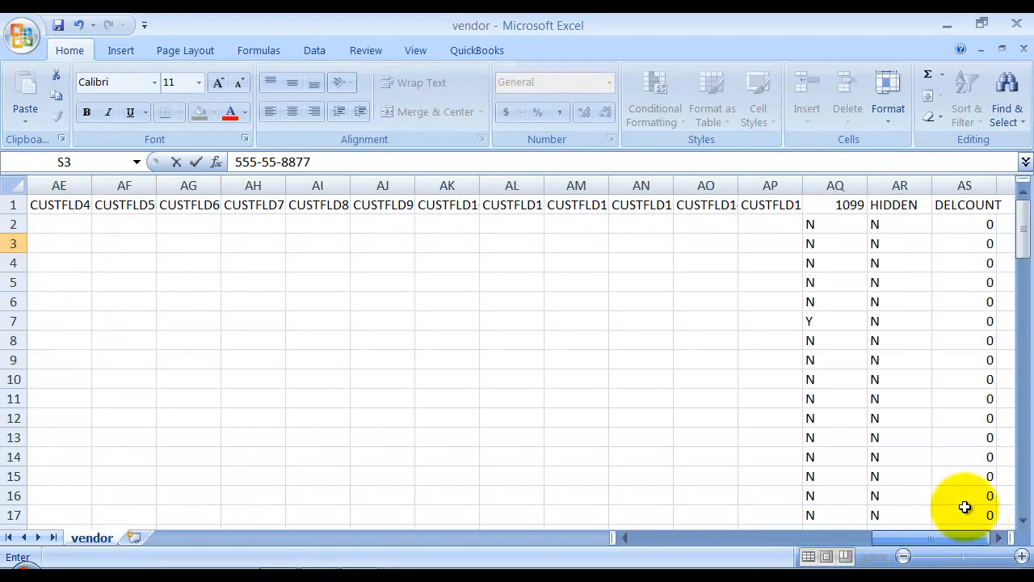
click(862, 198)
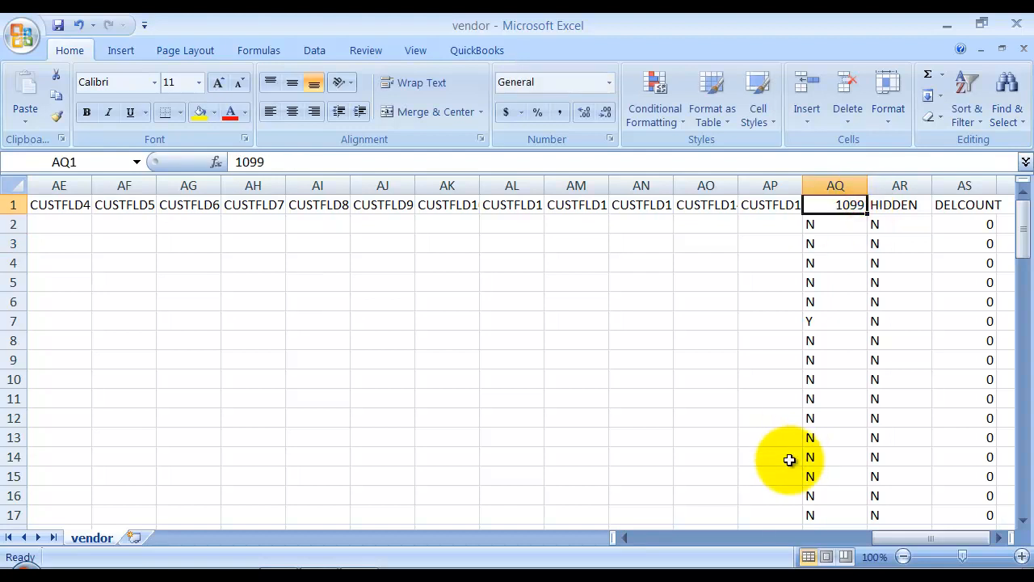
click(838, 224)
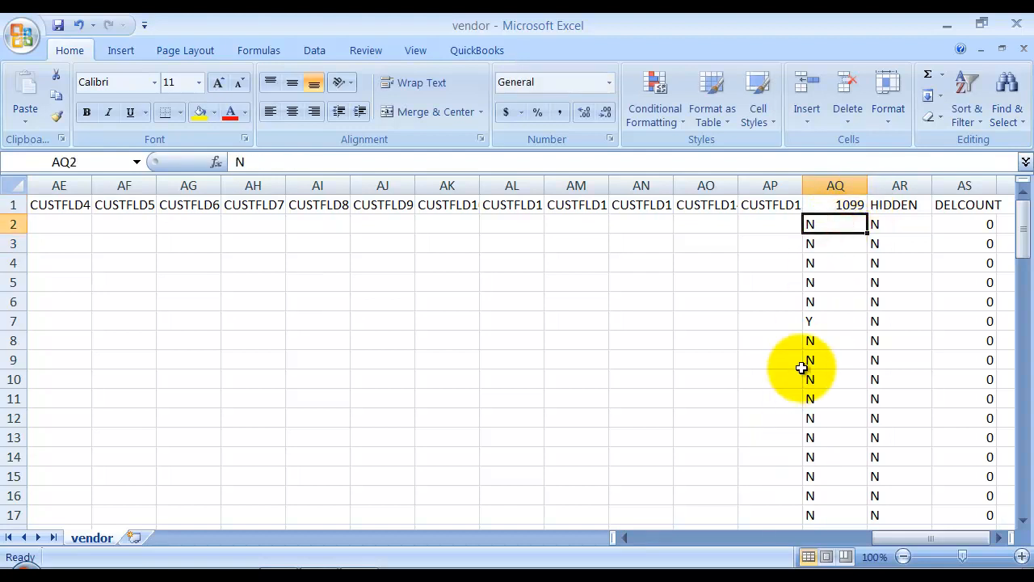
text(Y)
key(Return)
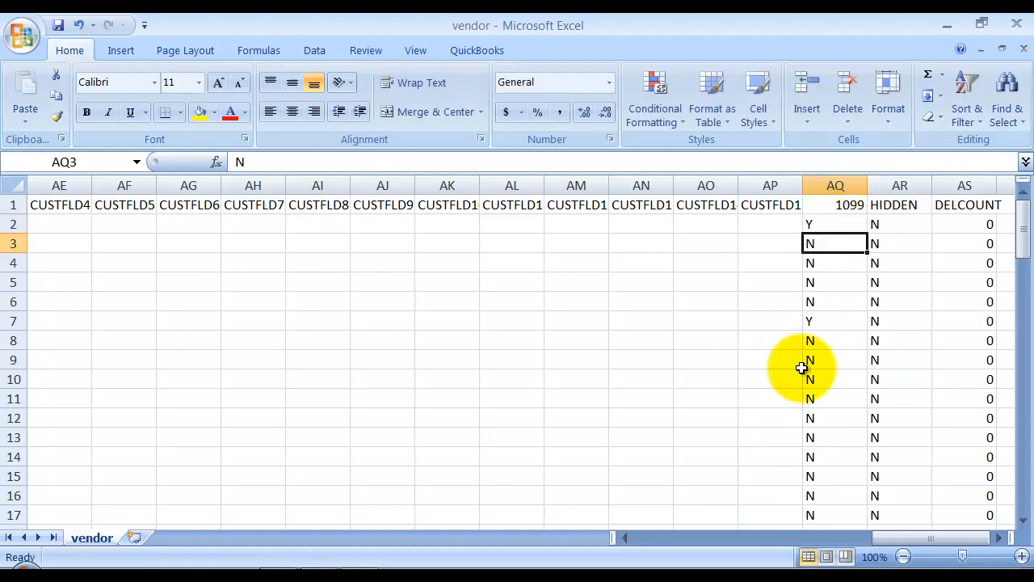
text(Y)
click(801, 368)
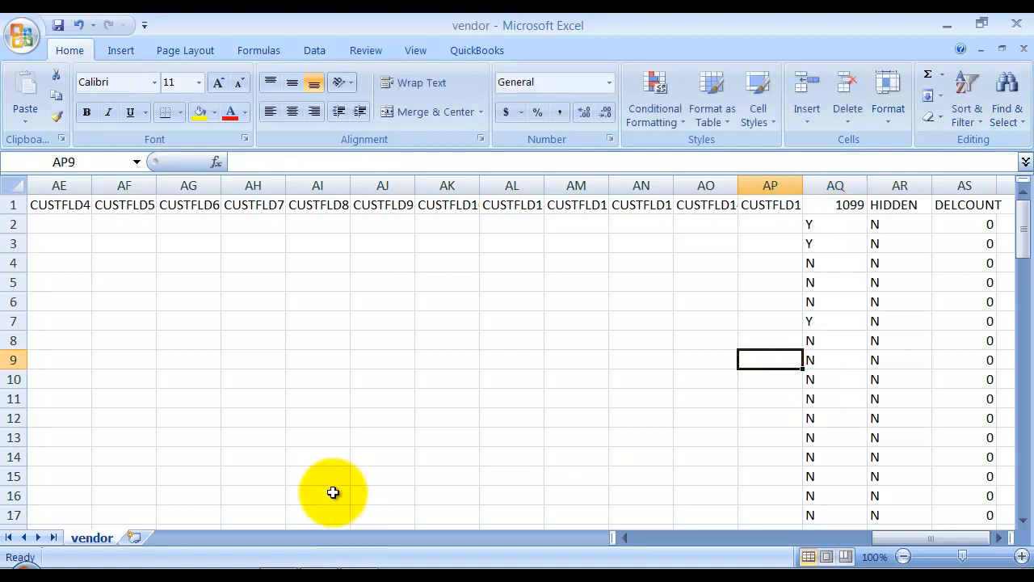
Delete rows 4 through 64, keeping only the header and the two edited vendors
click(14, 262)
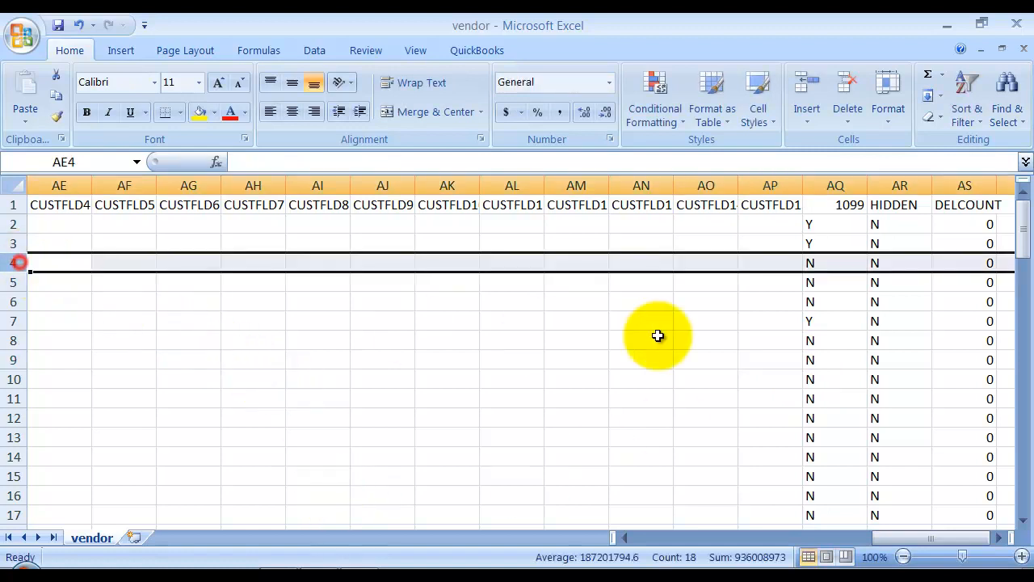
drag(1026, 234, 1025, 449)
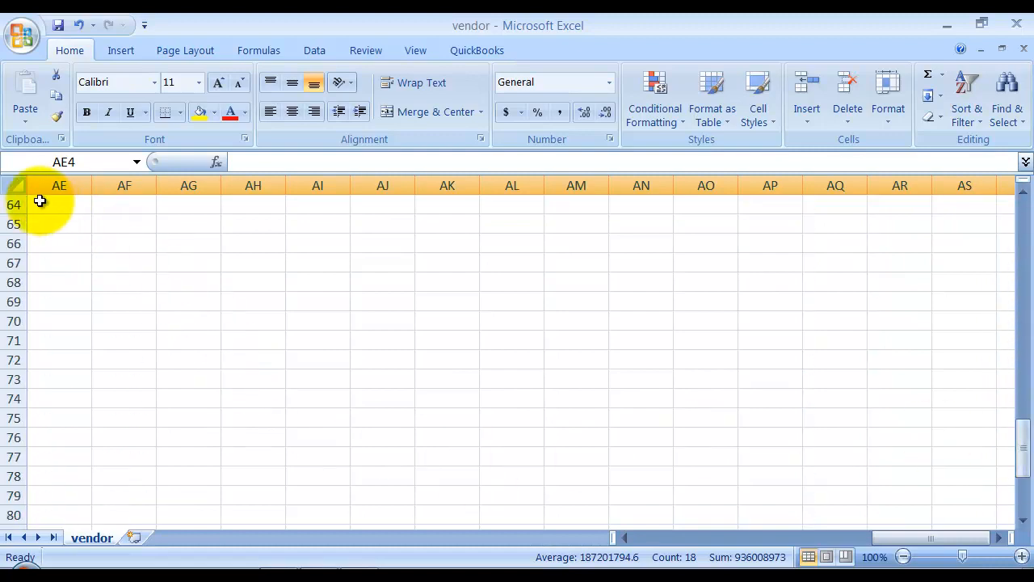
shift+click(13, 203)
right_click(13, 203)
click(92, 324)
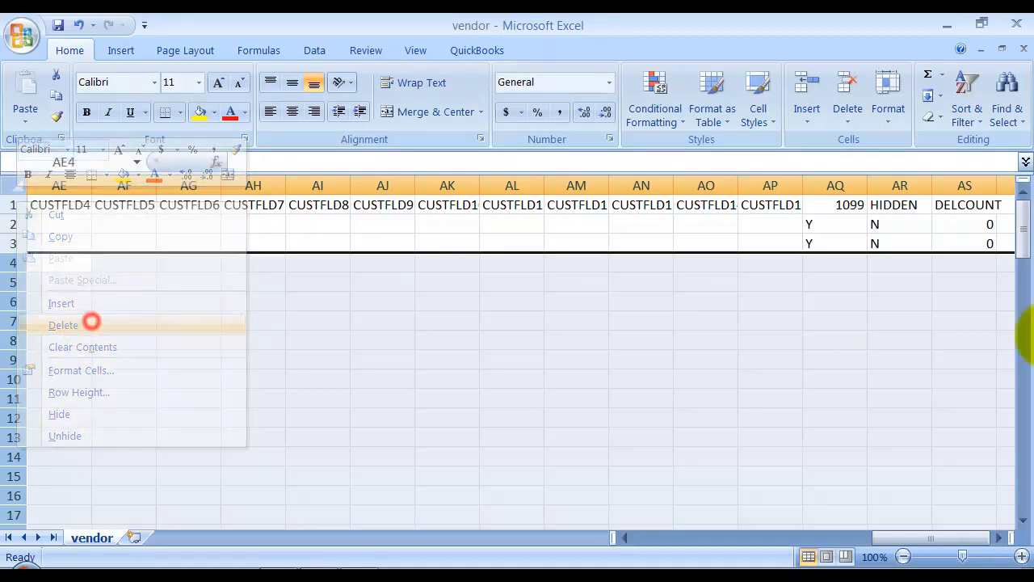
Save vendor.IIF in its Text (Tab delimited) format and close Excel
drag(912, 539, 888, 541)
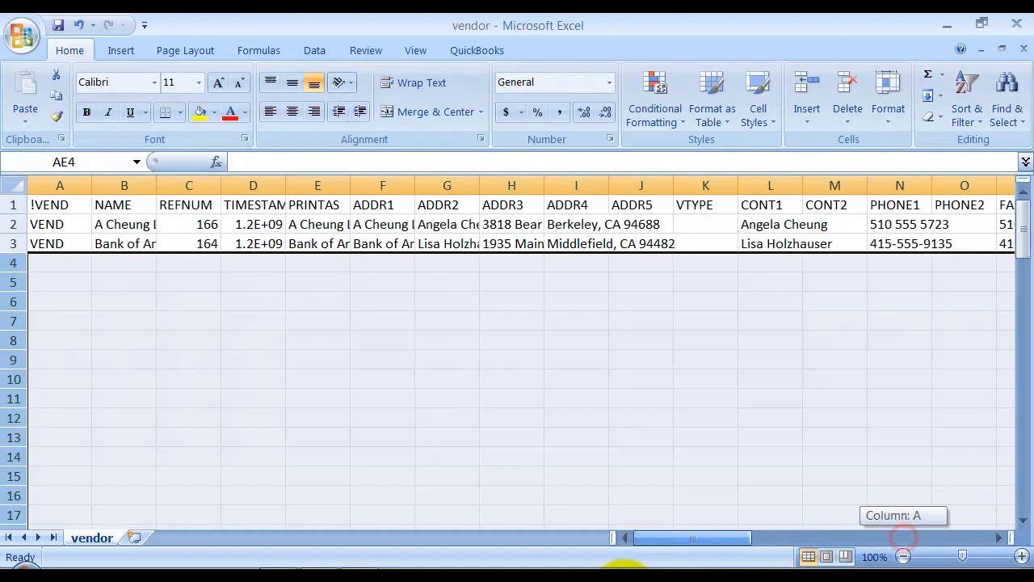
click(259, 396)
click(57, 25)
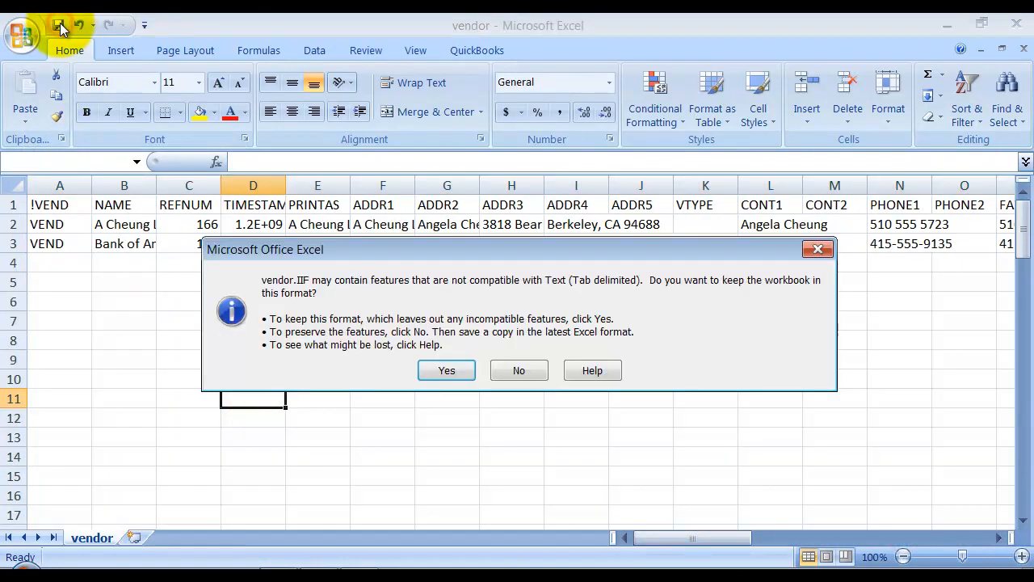
click(449, 374)
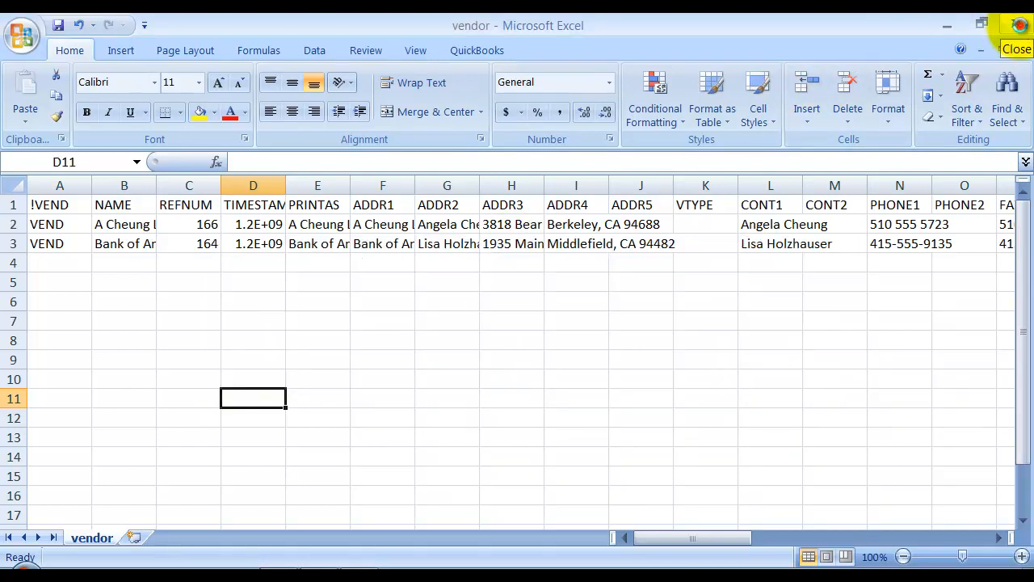
click(1018, 25)
click(530, 351)
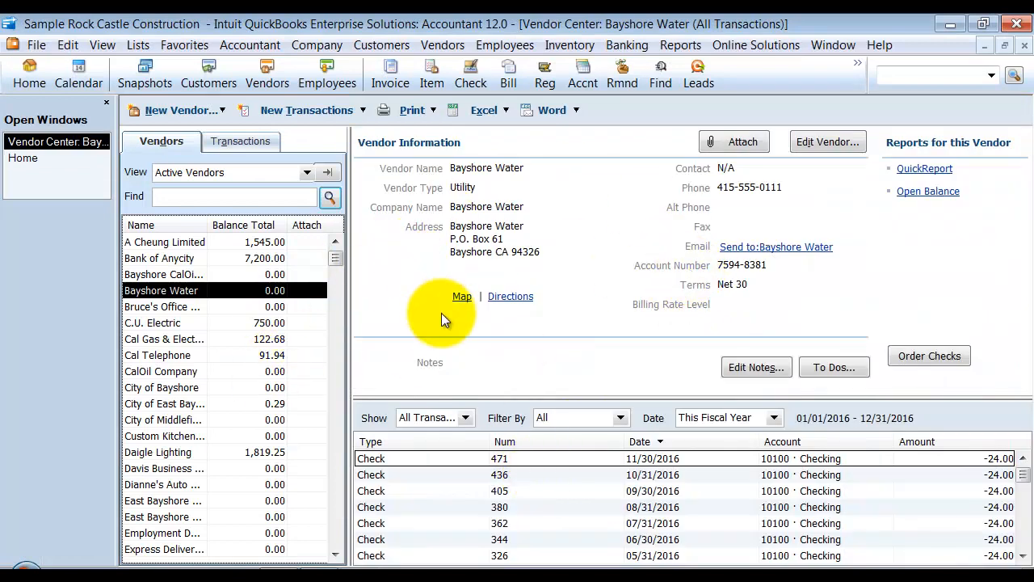
Import the edited vendor.IIF file from the Desktop into QuickBooks and dismiss the import message
click(38, 45)
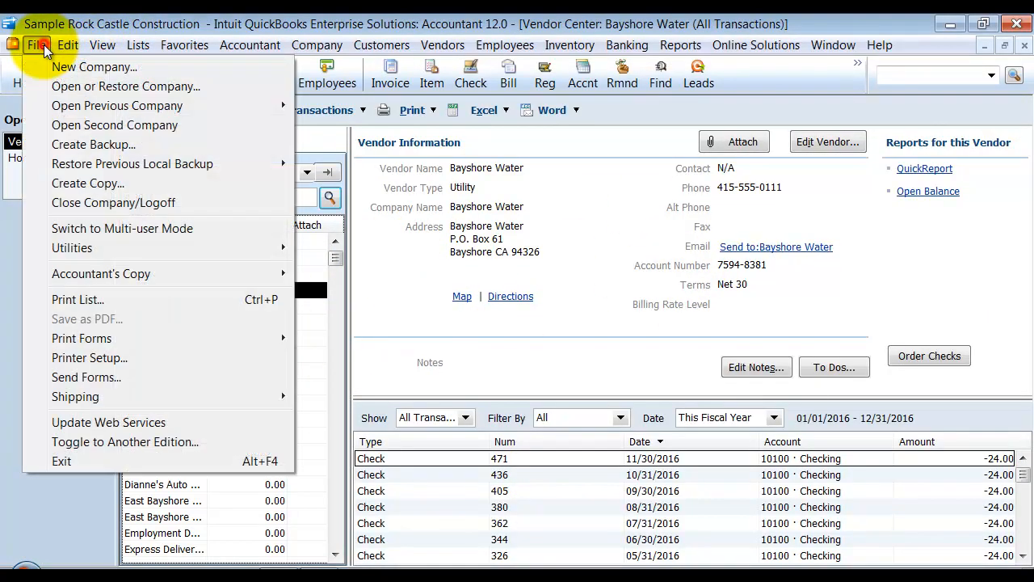
mouse_move(150, 248)
mouse_move(472, 255)
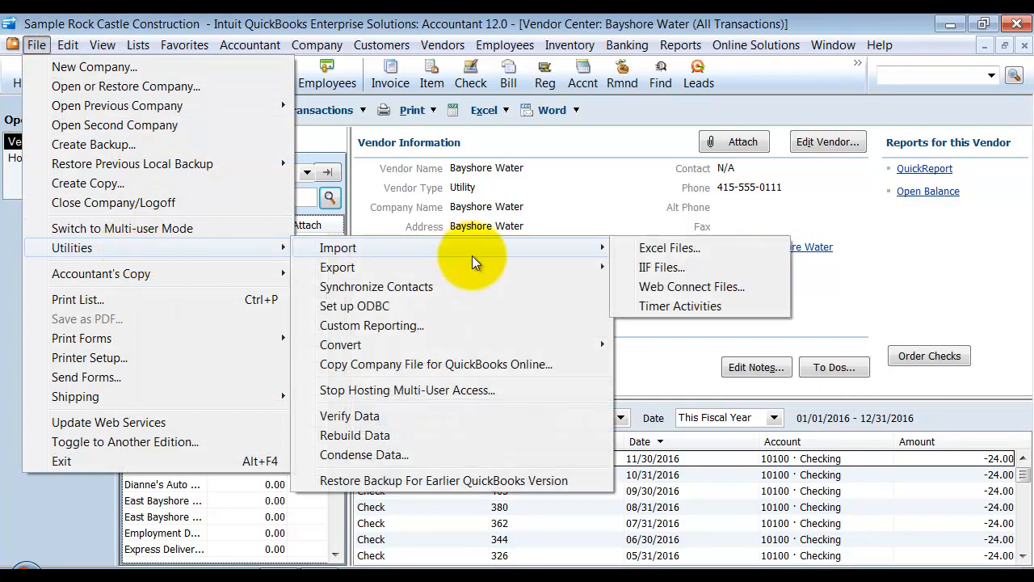
click(650, 266)
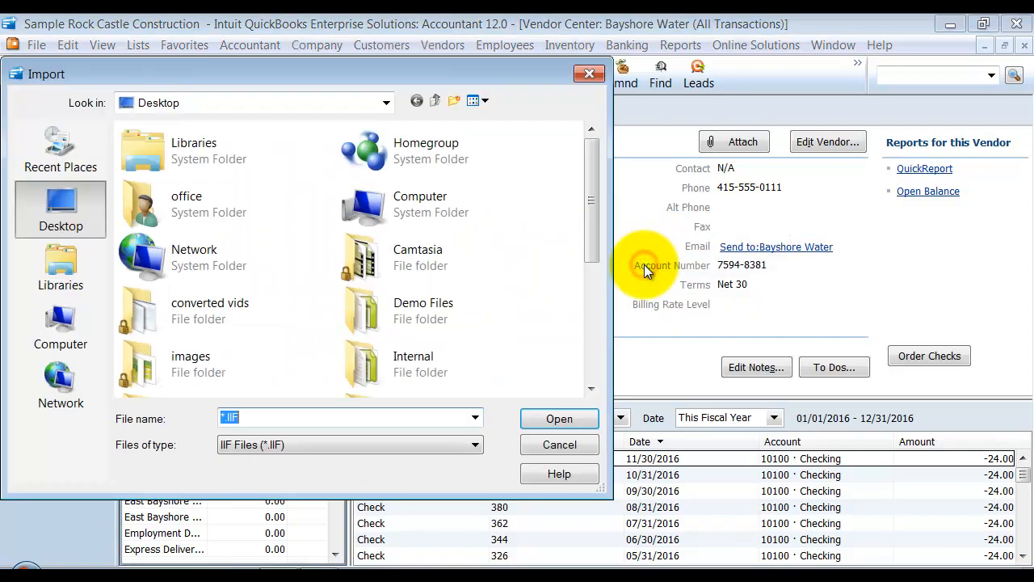
scroll(602, 267, down, 1)
scroll(610, 291, down, 3)
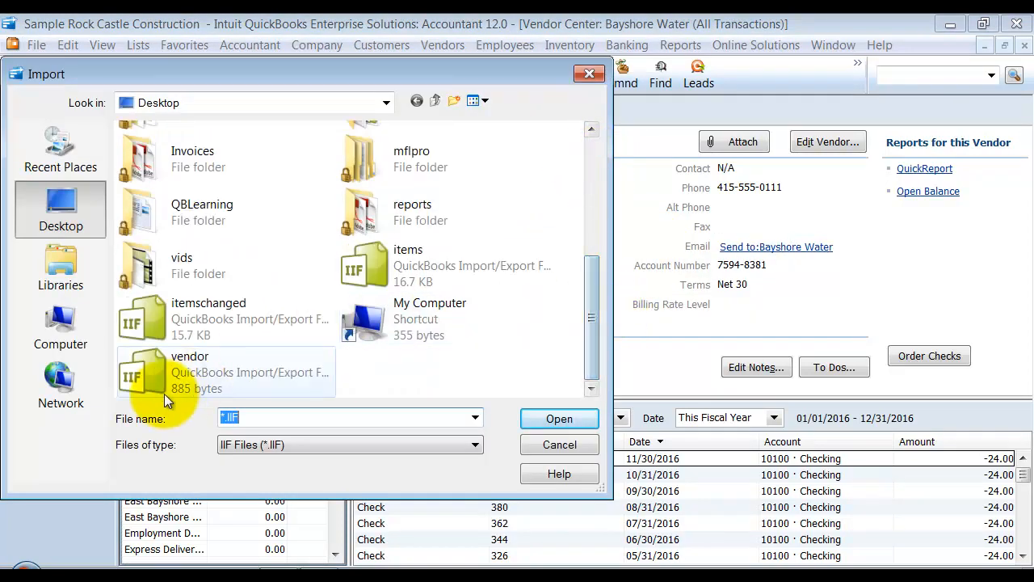
double_click(163, 367)
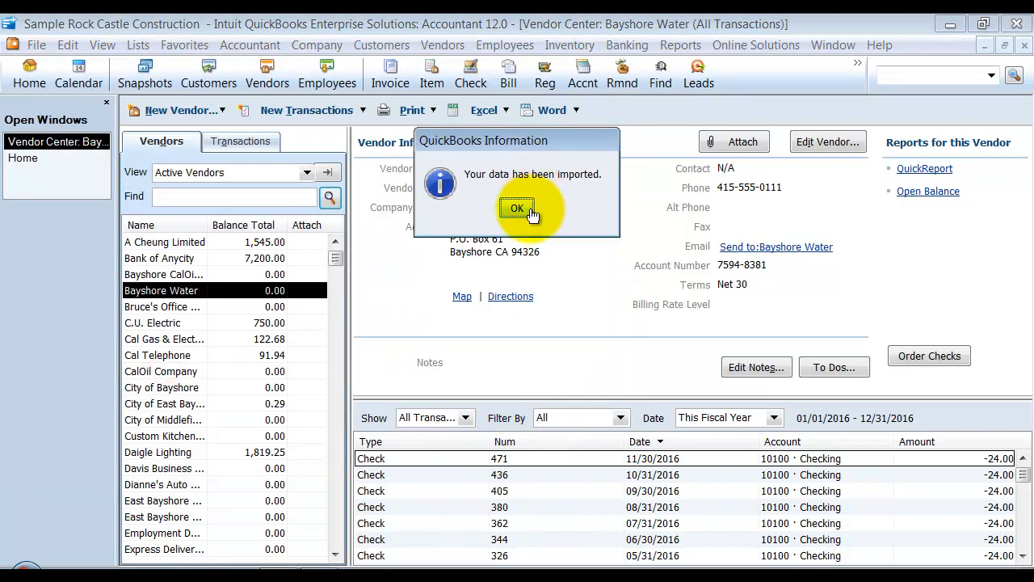
click(518, 209)
Check the Tax ID and 1099 eligibility in A Cheung Limited's additional vendor information, and cancel out of the record
double_click(162, 241)
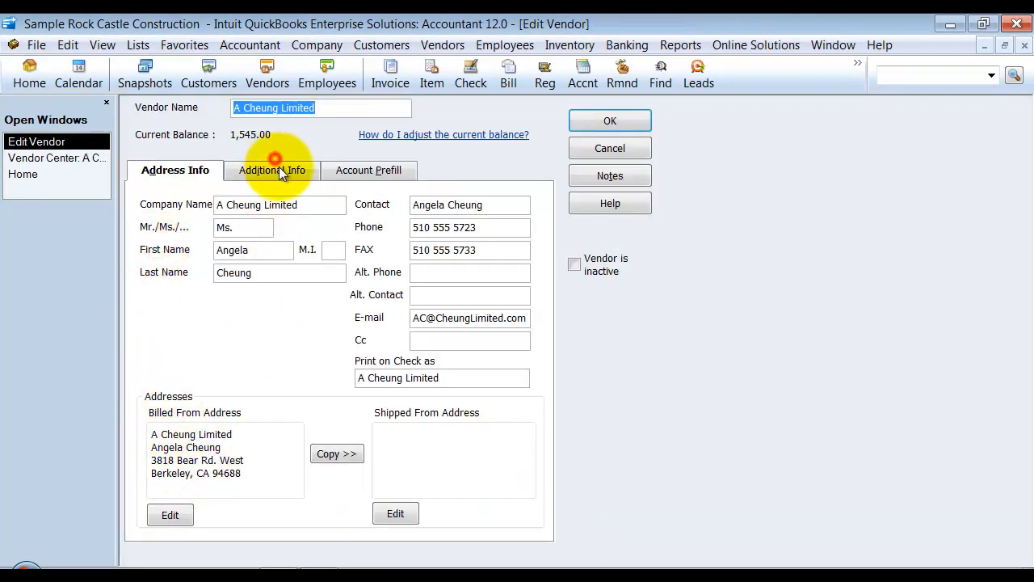
click(280, 174)
drag(275, 368, 120, 400)
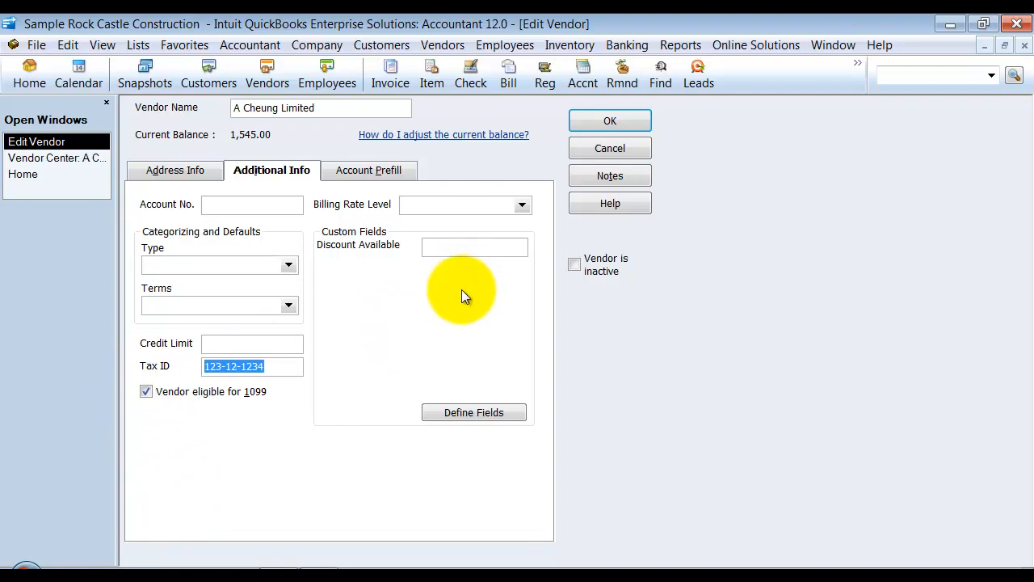
click(602, 151)
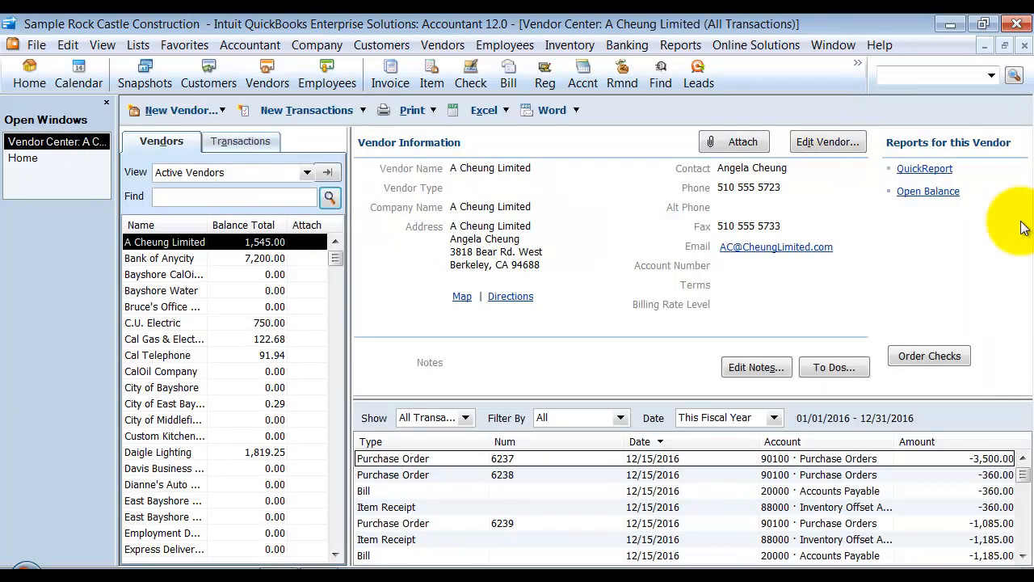